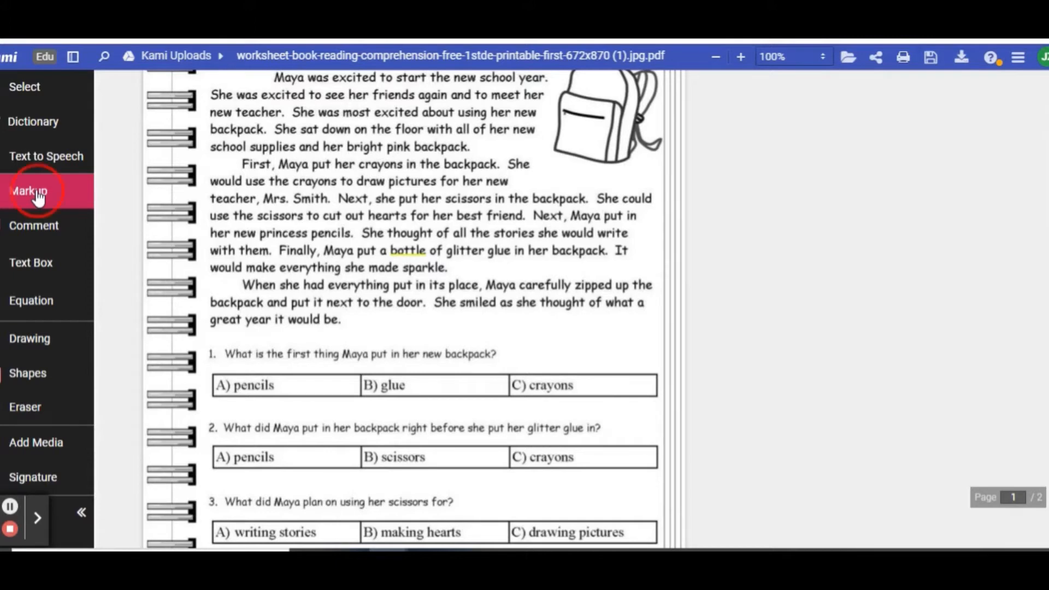
Step: Highlight the words "her new" in the story's second paragraph in yellow with the Text Highlighter
click(38, 198)
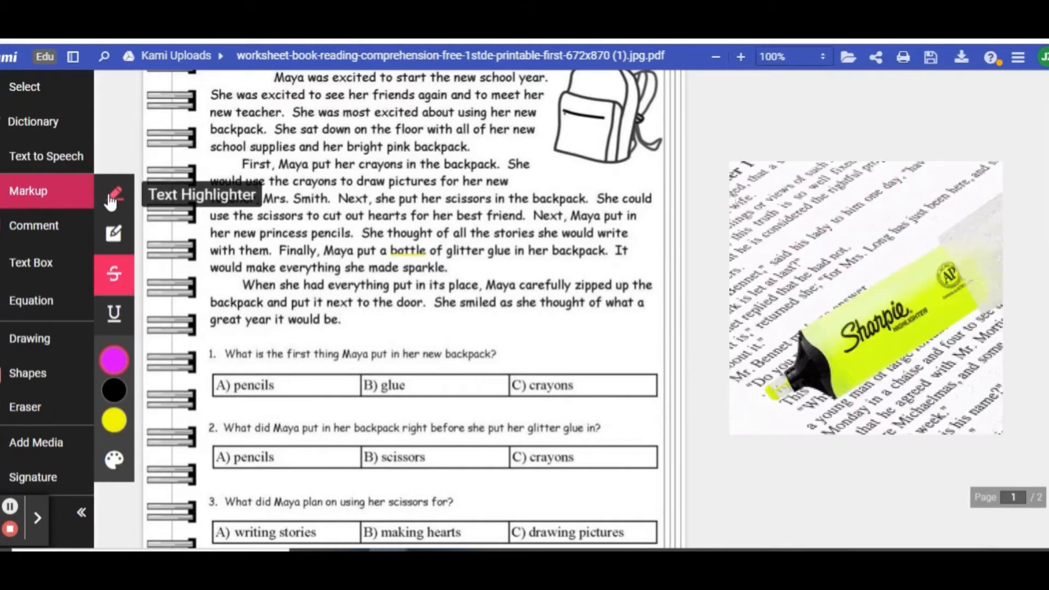
click(112, 196)
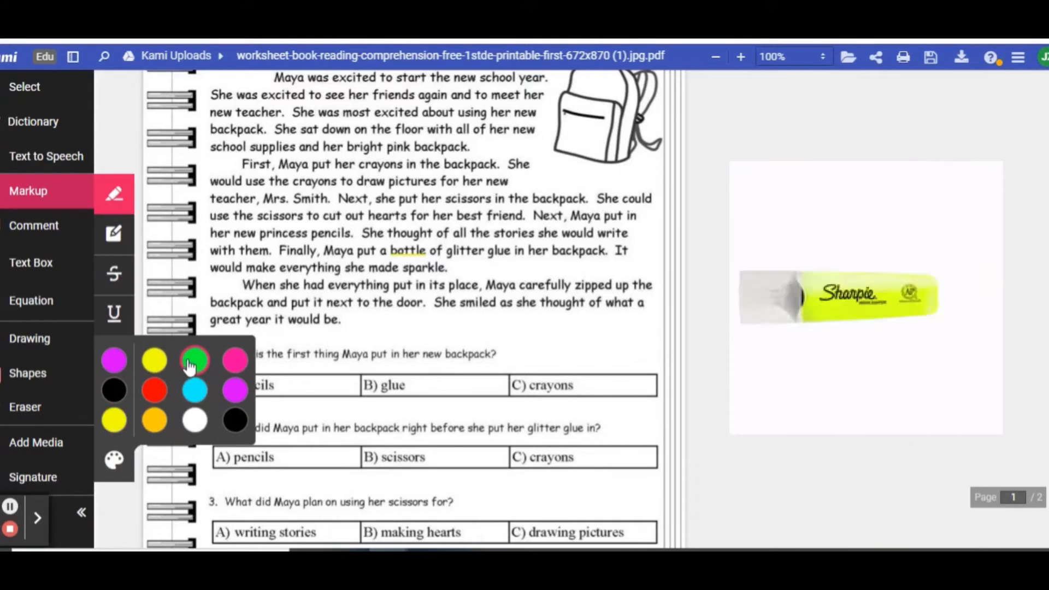
click(160, 365)
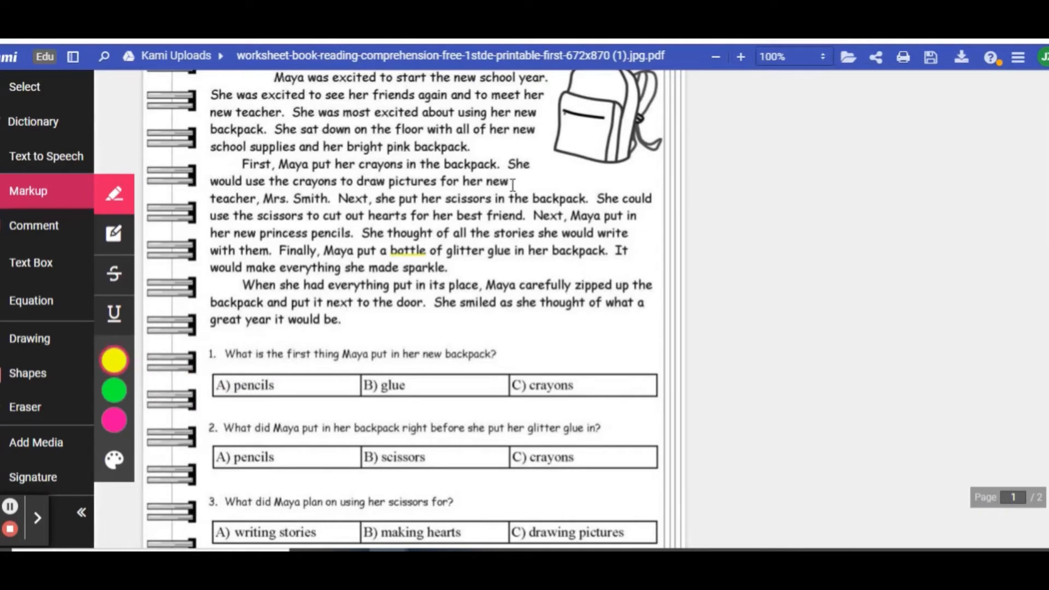
drag(514, 184, 463, 182)
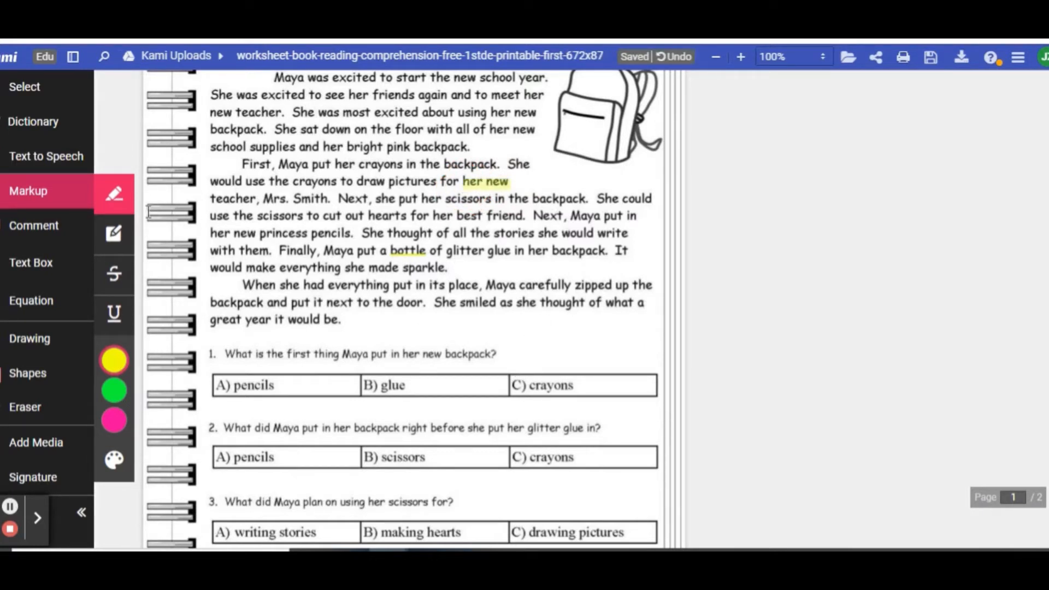
Step: Cover the backpack picture beside the story with a yellow box highlight
click(114, 235)
scroll(632, 243, up, 2)
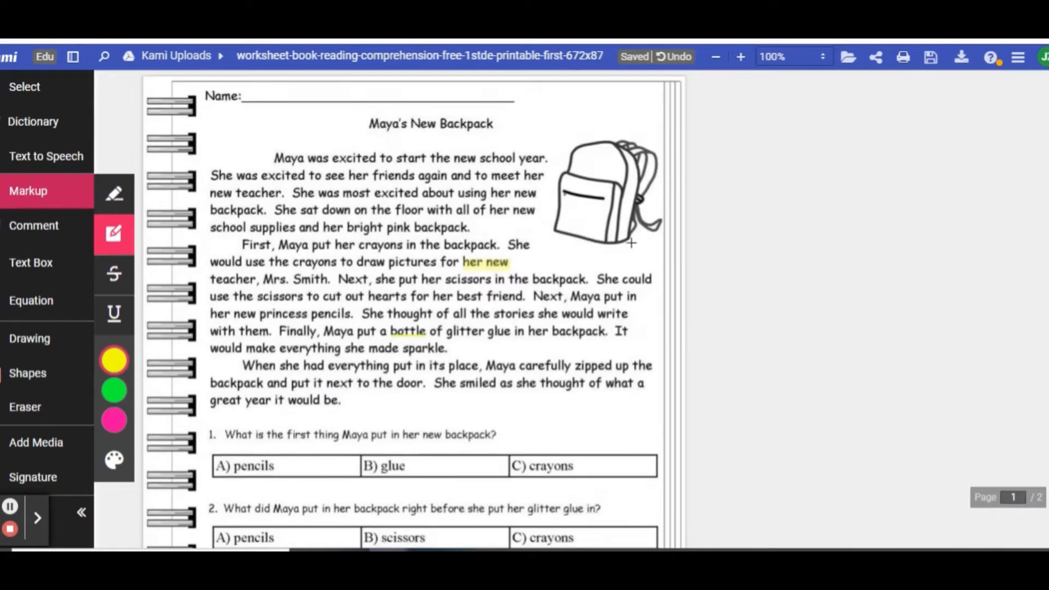
mouse_move(550, 127)
mouse_down()
mouse_move(564, 182)
mouse_move(665, 286)
mouse_move(673, 250)
mouse_up()
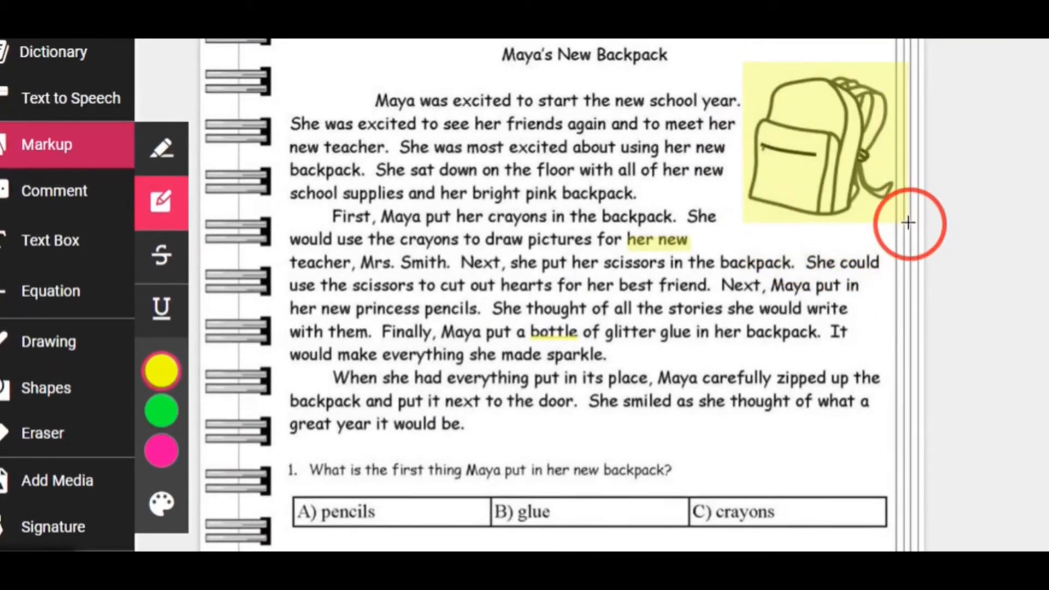
drag(908, 222, 902, 232)
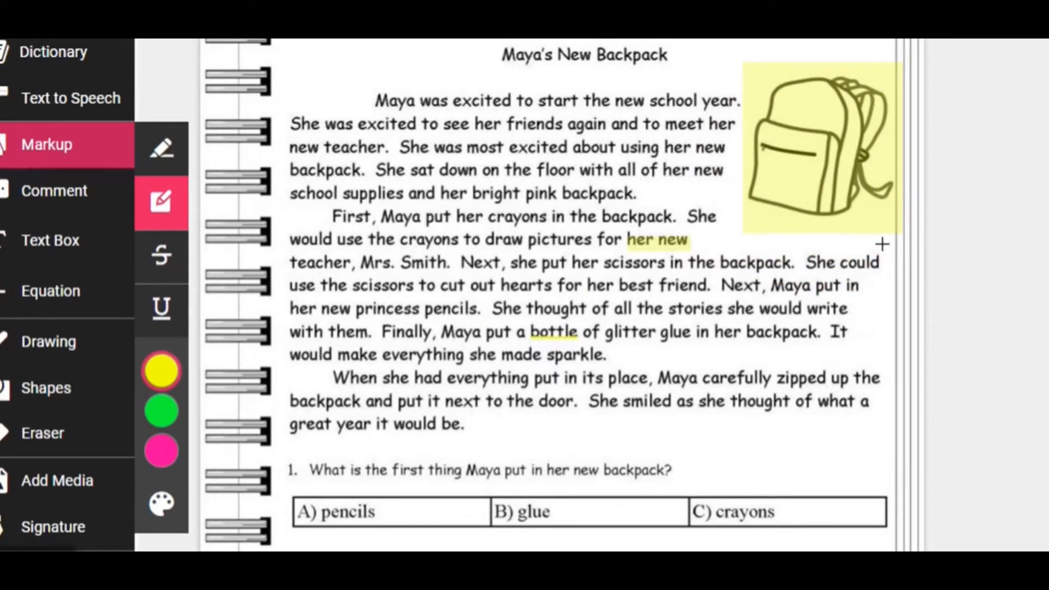
Step: In red, strike through the word "put" in the second paragraph and underline "glue in her backpack."
click(161, 268)
click(162, 503)
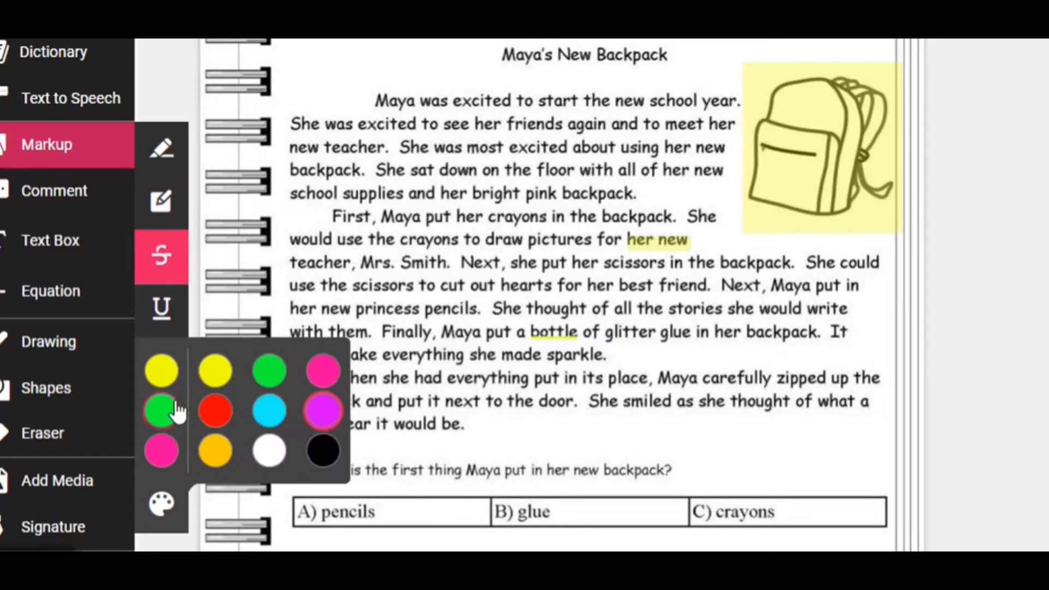
click(328, 450)
click(162, 503)
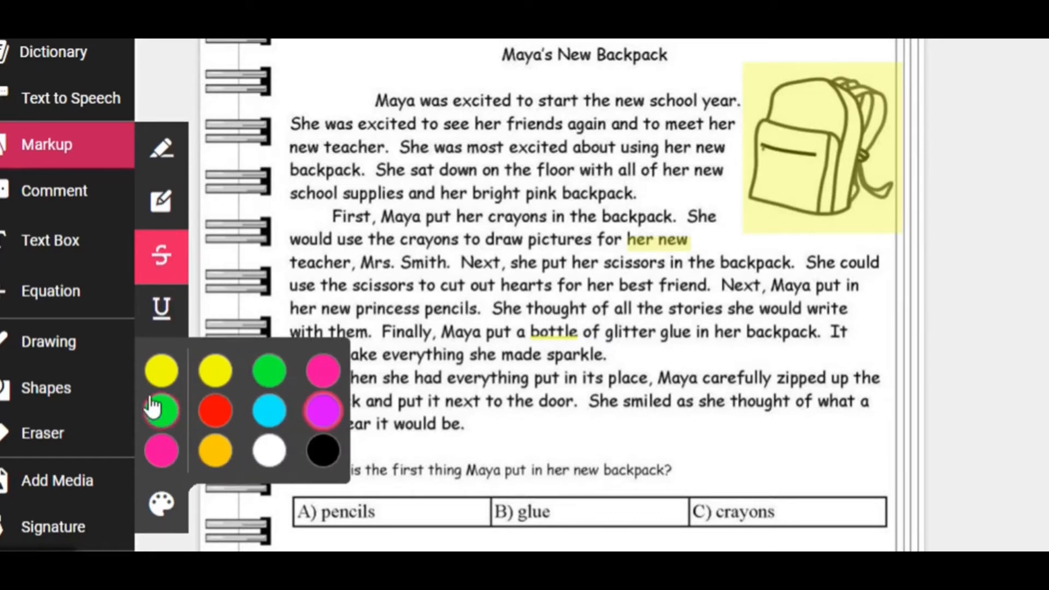
click(208, 413)
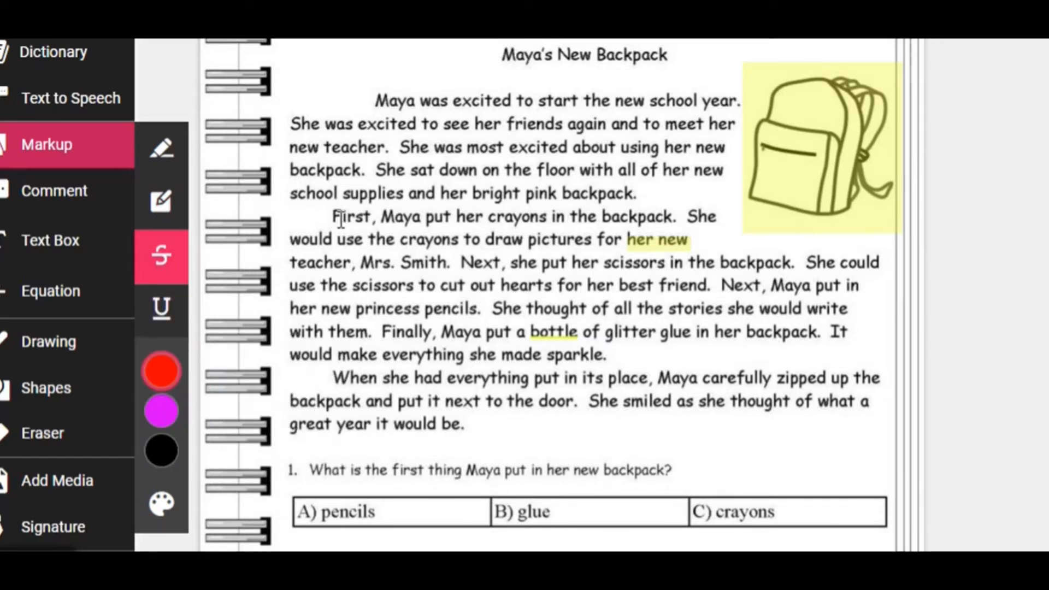
drag(427, 220, 450, 227)
click(163, 321)
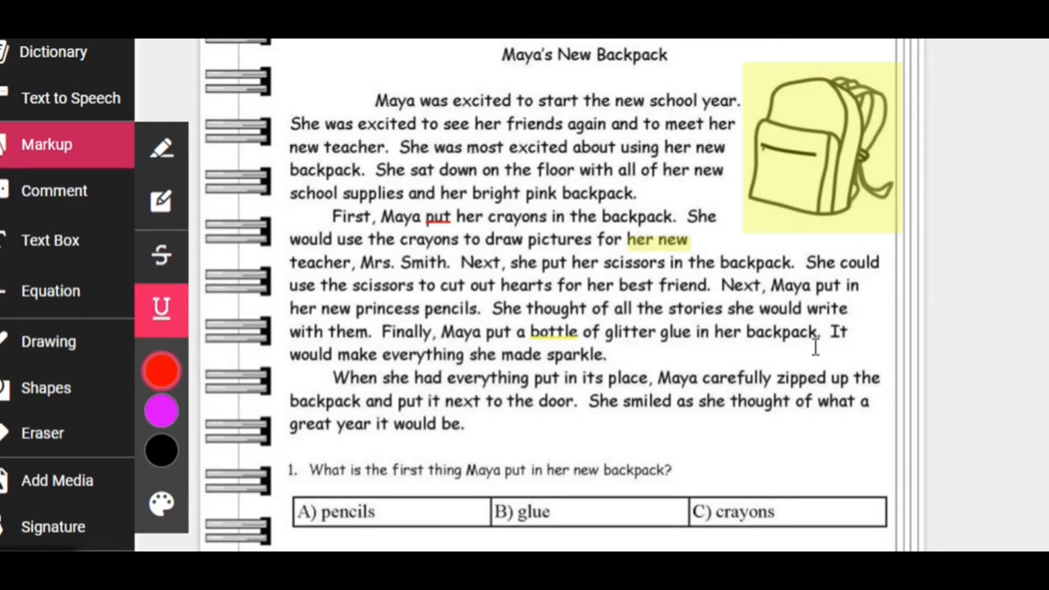
drag(823, 333, 662, 339)
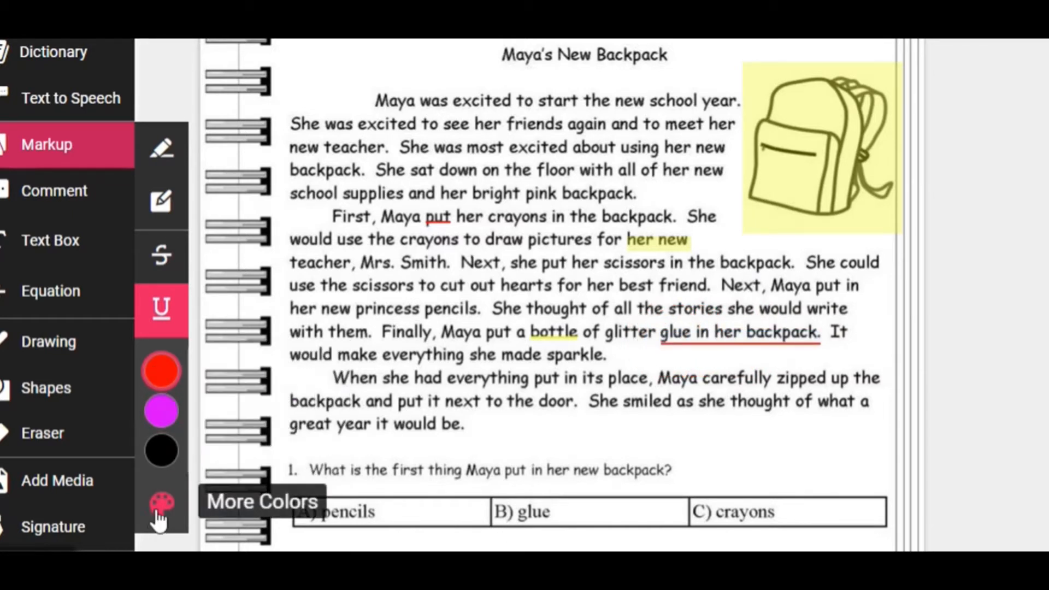
Step: Replace the red swatch in the markup color palette with an orange from the Rainbow set and save it
mouse_move(162, 401)
click(161, 504)
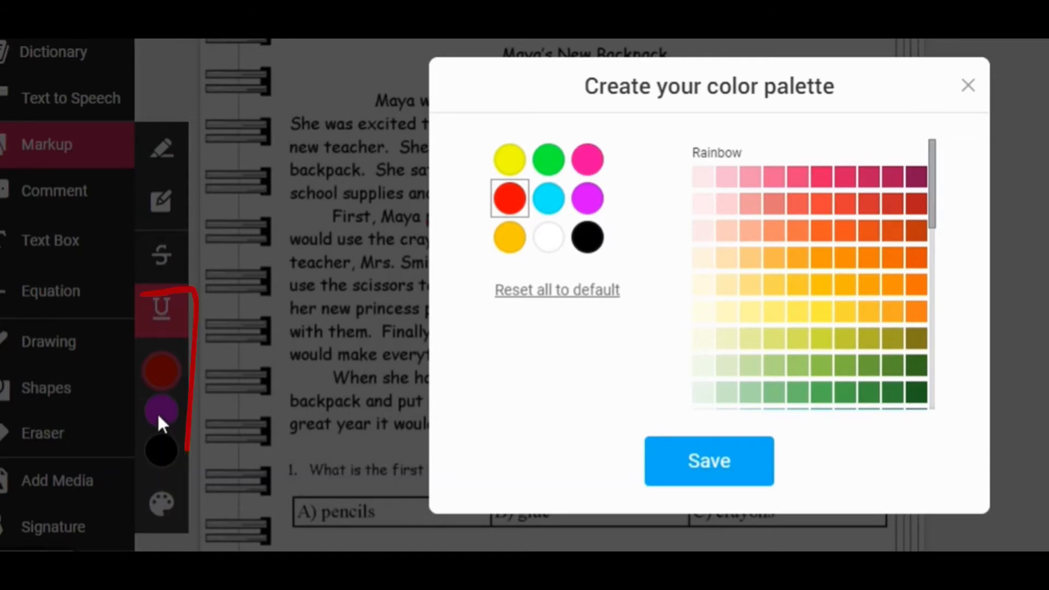
click(912, 316)
click(760, 467)
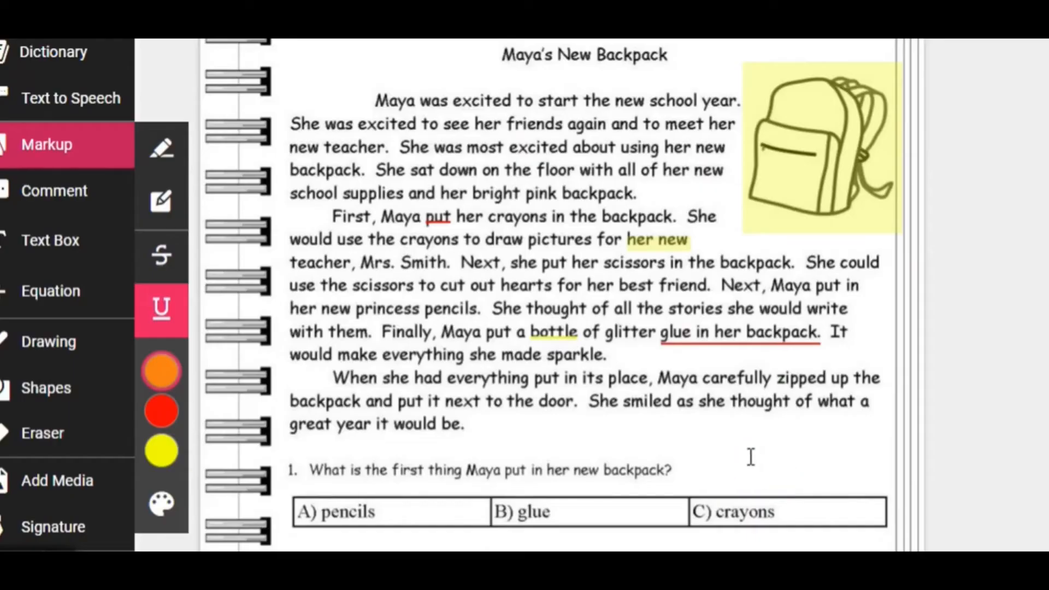
Step: Reset the whole markup color palette to its default colors and save it
click(153, 498)
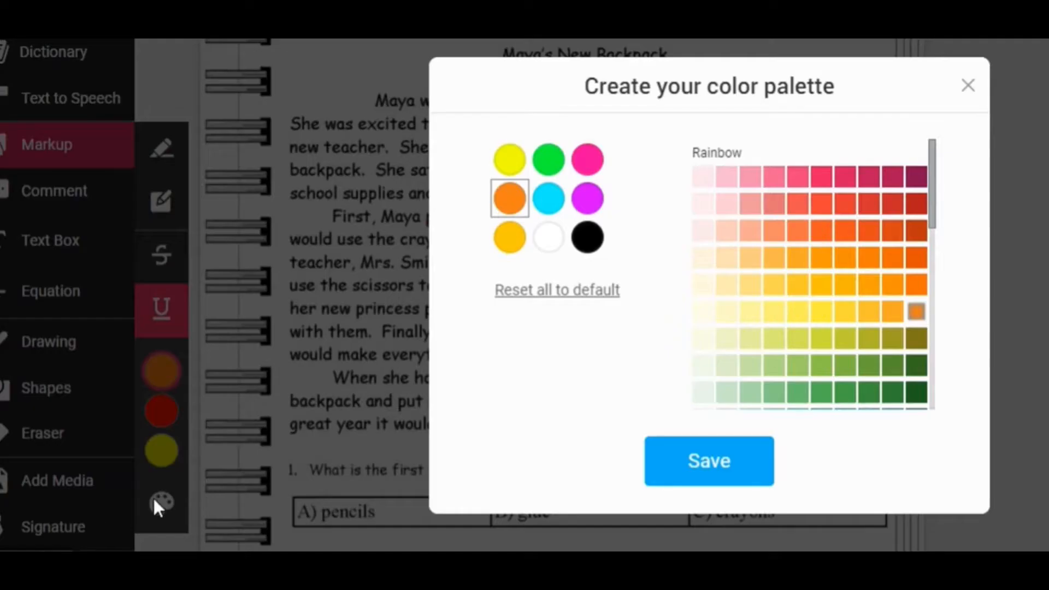
click(590, 306)
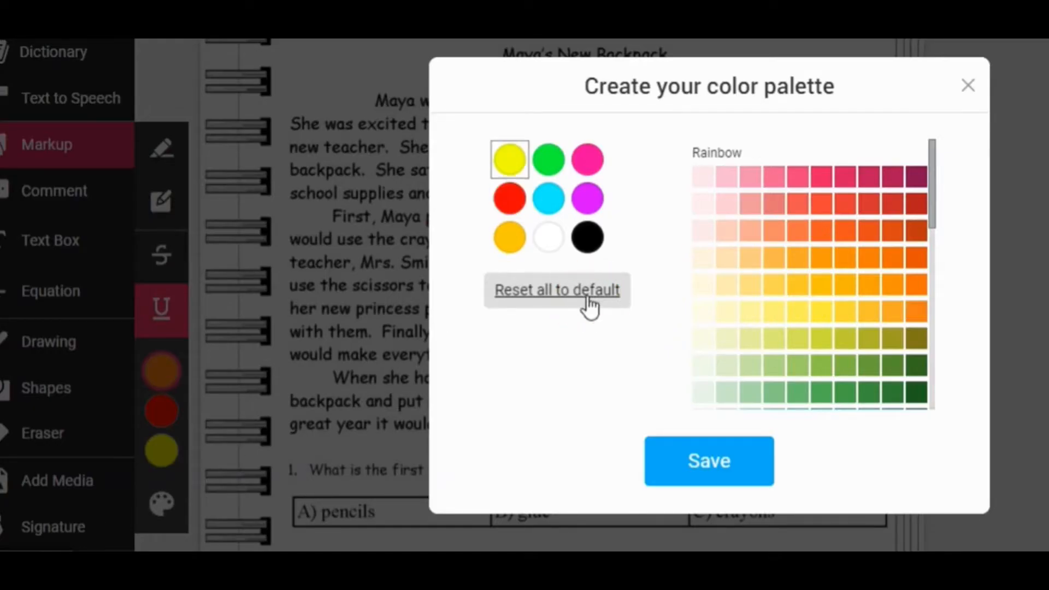
click(709, 465)
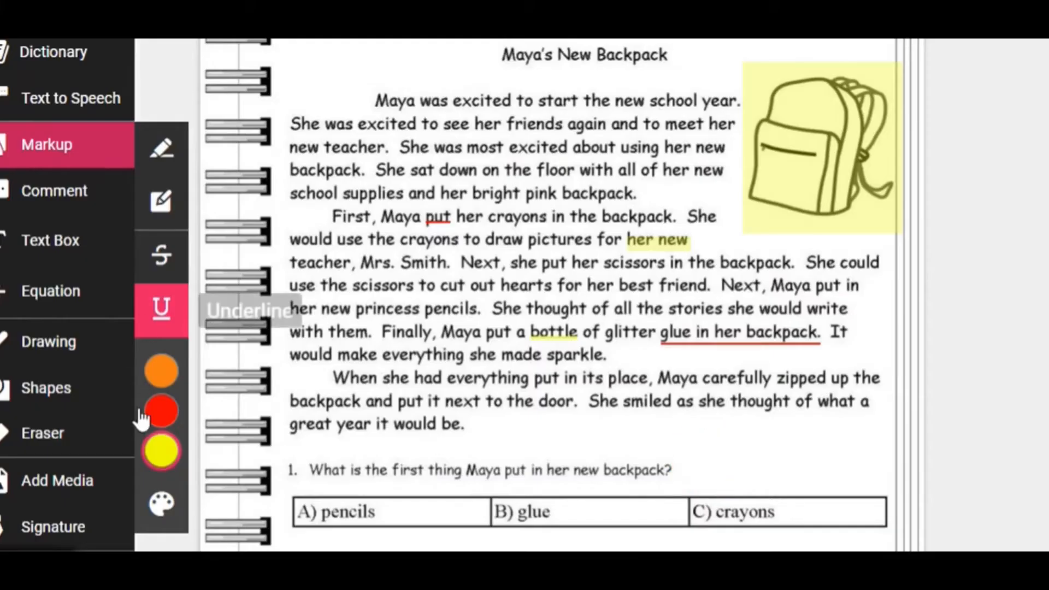
Step: Add the text comment "great job!" to the phrase ending "carefully zipped up the" in the last story paragraph
click(73, 161)
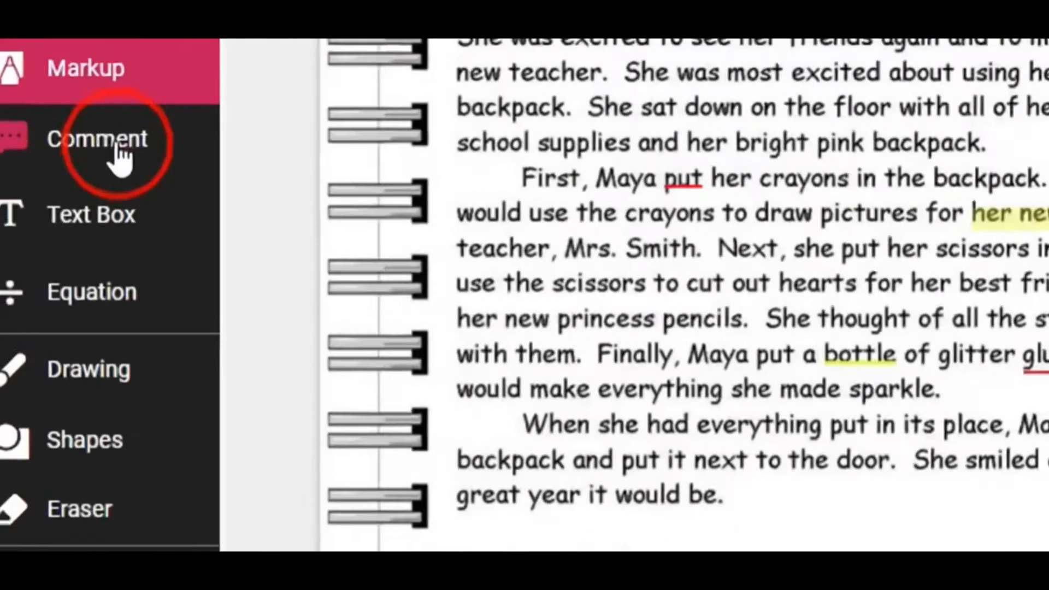
click(44, 234)
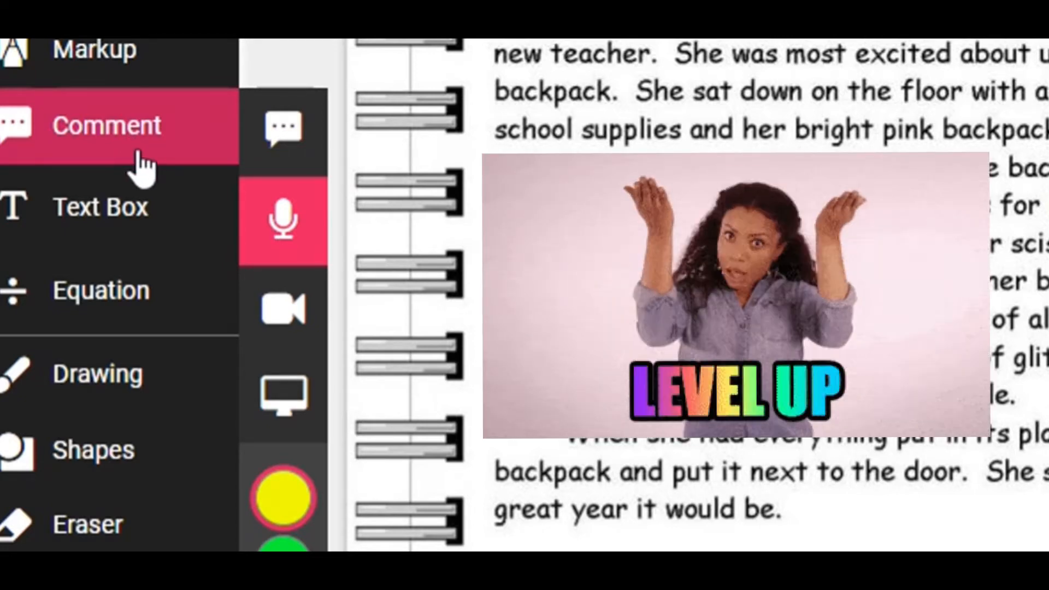
click(281, 133)
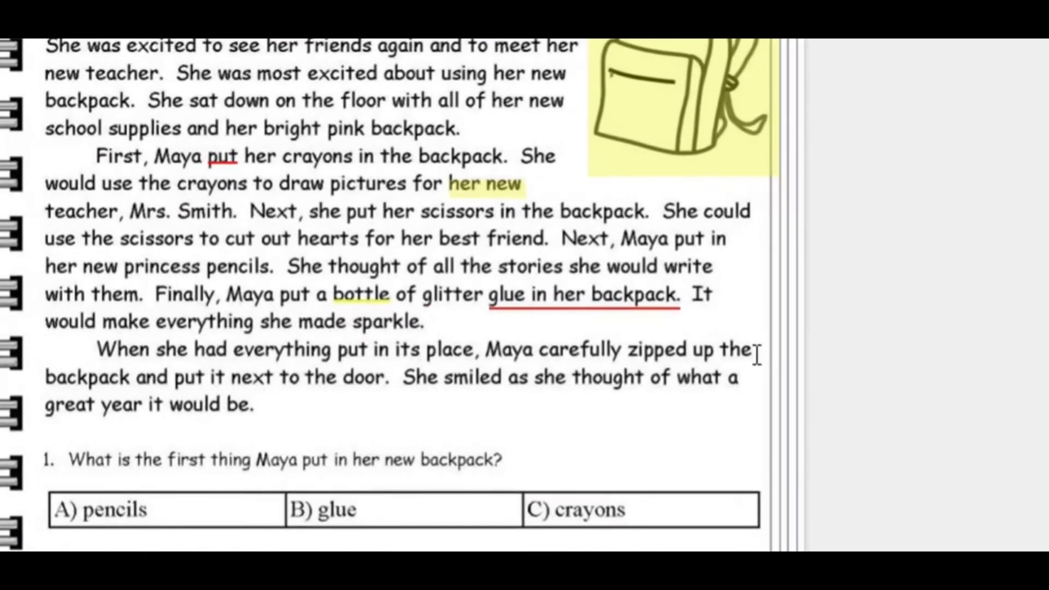
drag(757, 352, 487, 350)
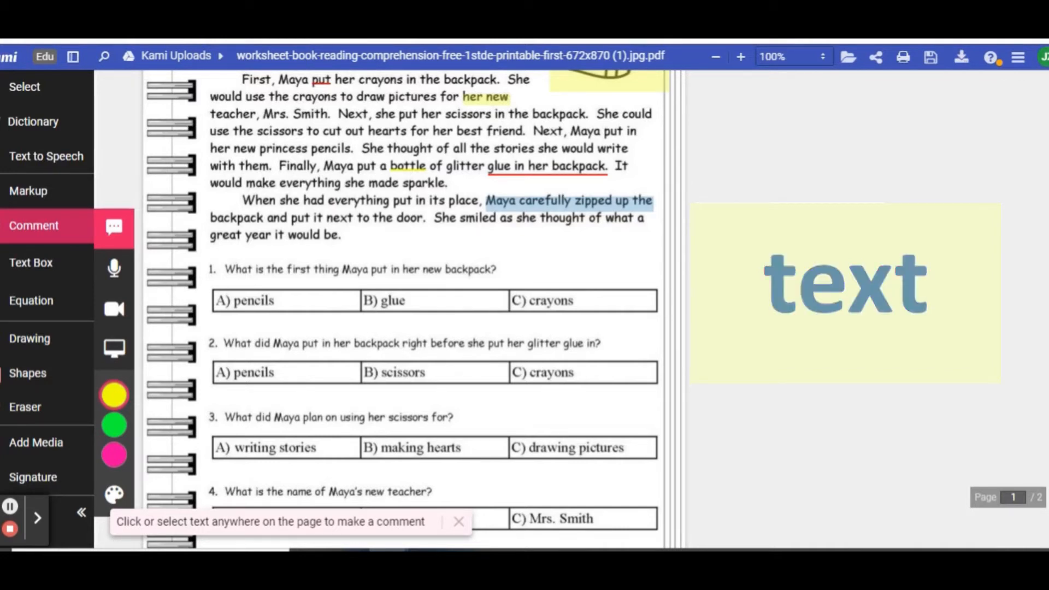
key(Return)
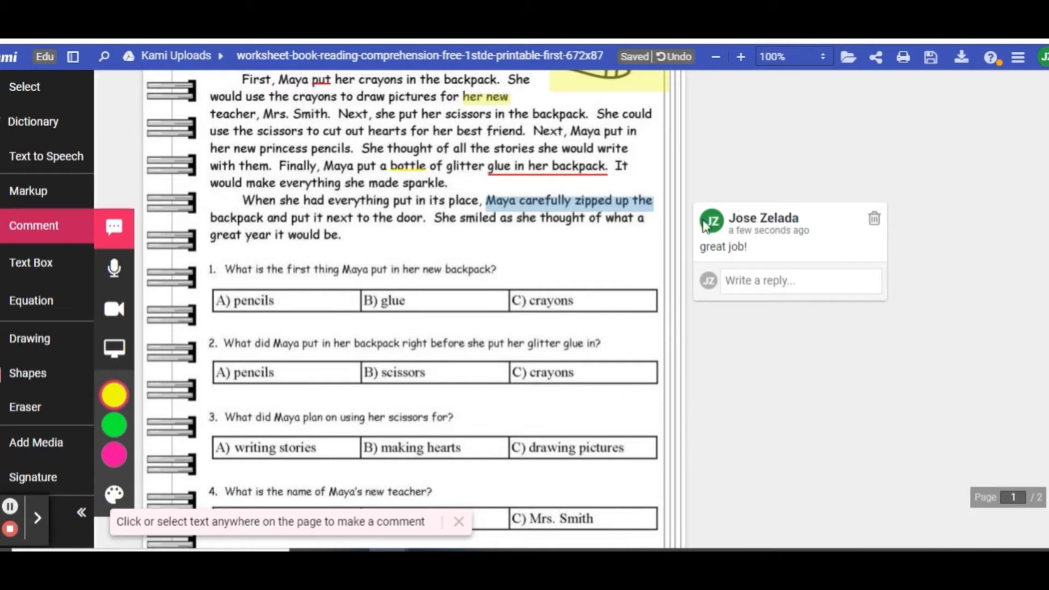
Step: Record an audio comment on the answer "C) crayons" of question 1
click(114, 268)
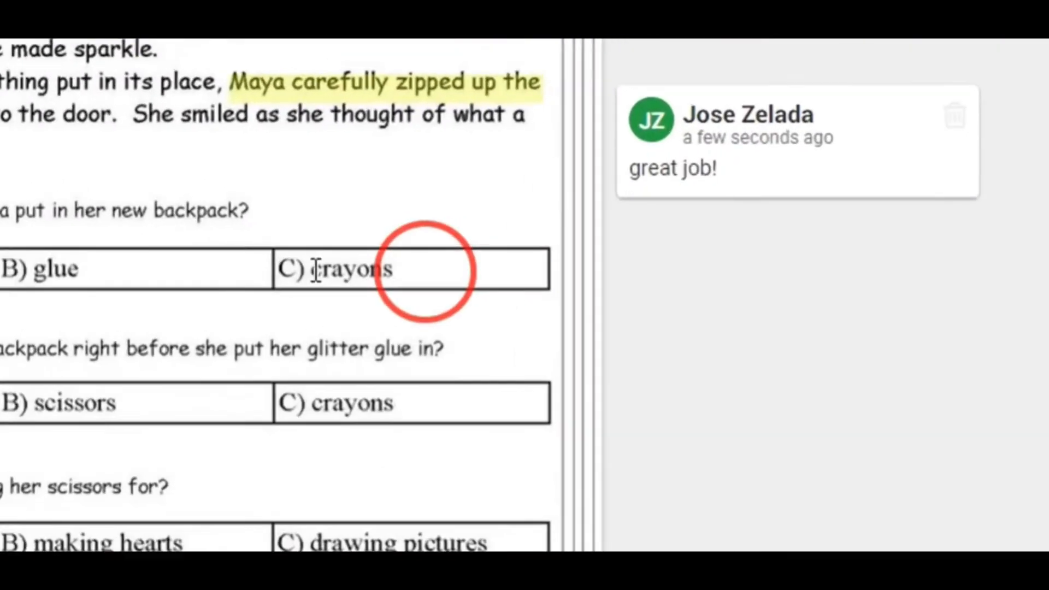
drag(593, 301, 495, 303)
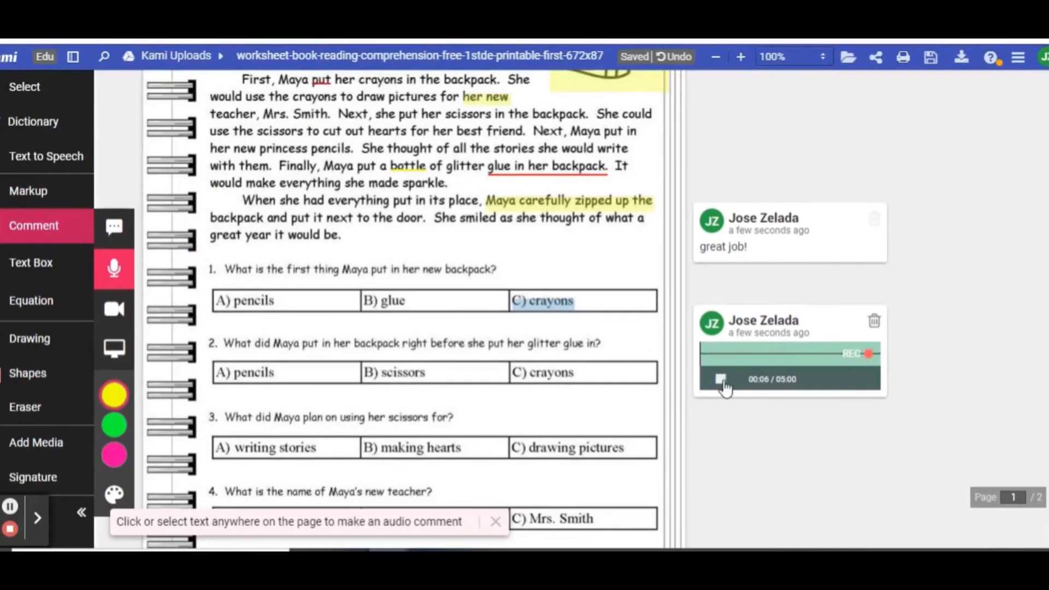
click(659, 421)
Step: Record a video comment on the text of question 4 and finish the recording
scroll(721, 387, down, 2)
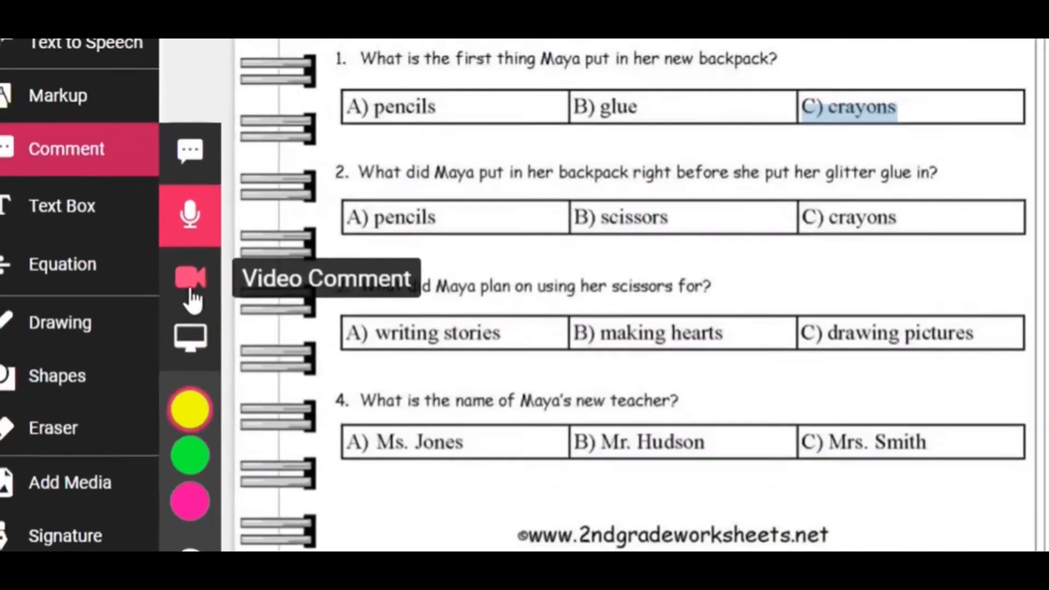
click(192, 292)
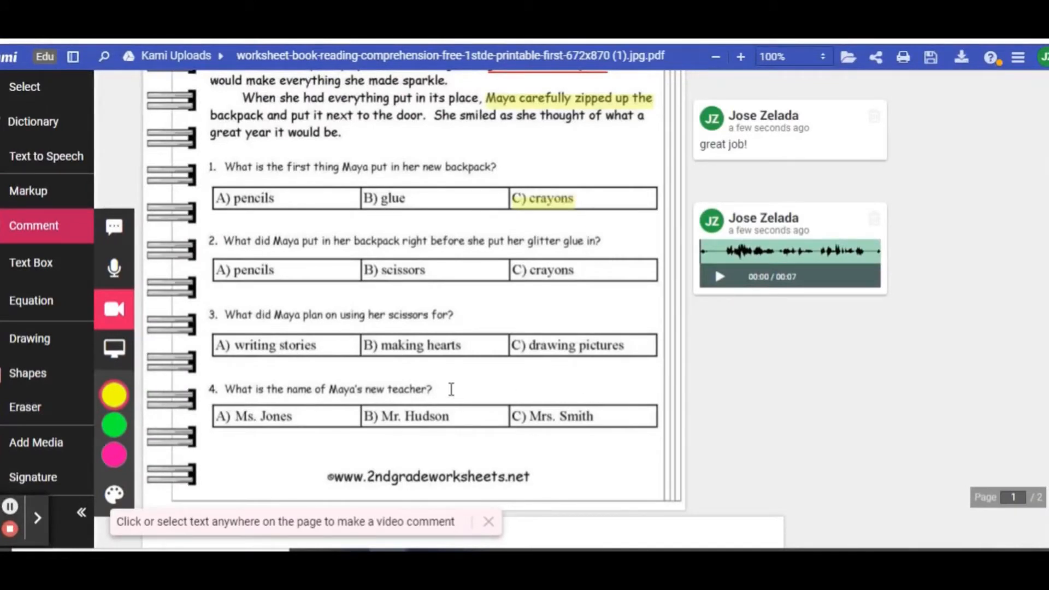
drag(436, 389, 209, 390)
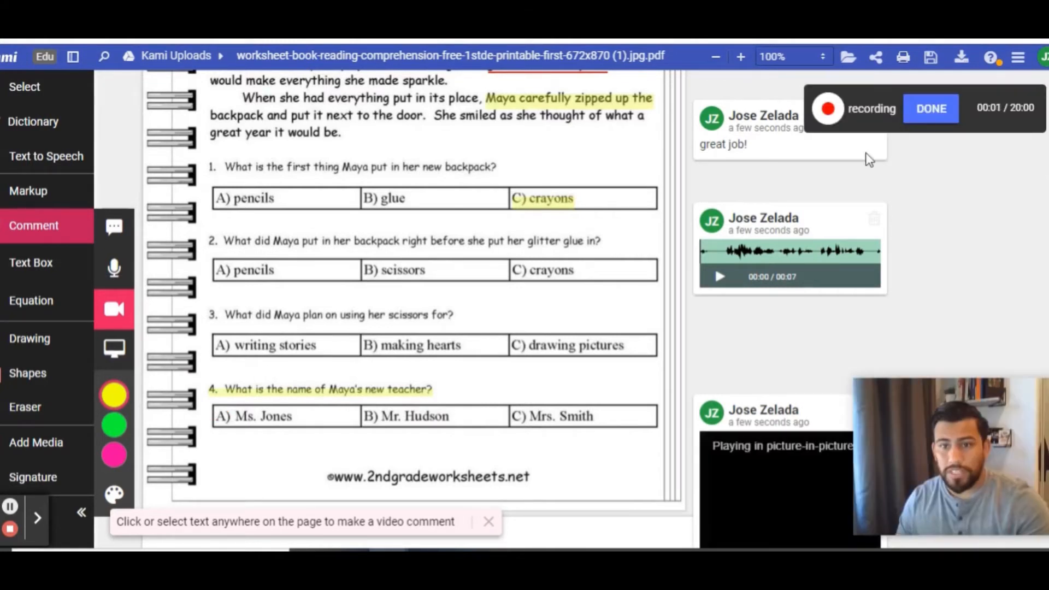
mouse_move(1018, 447)
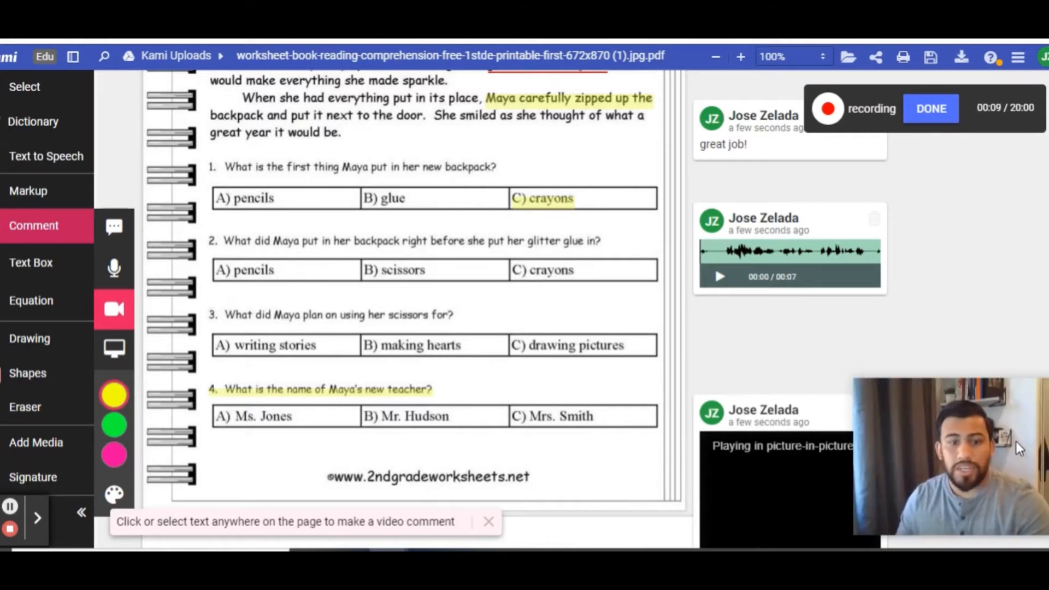
click(932, 108)
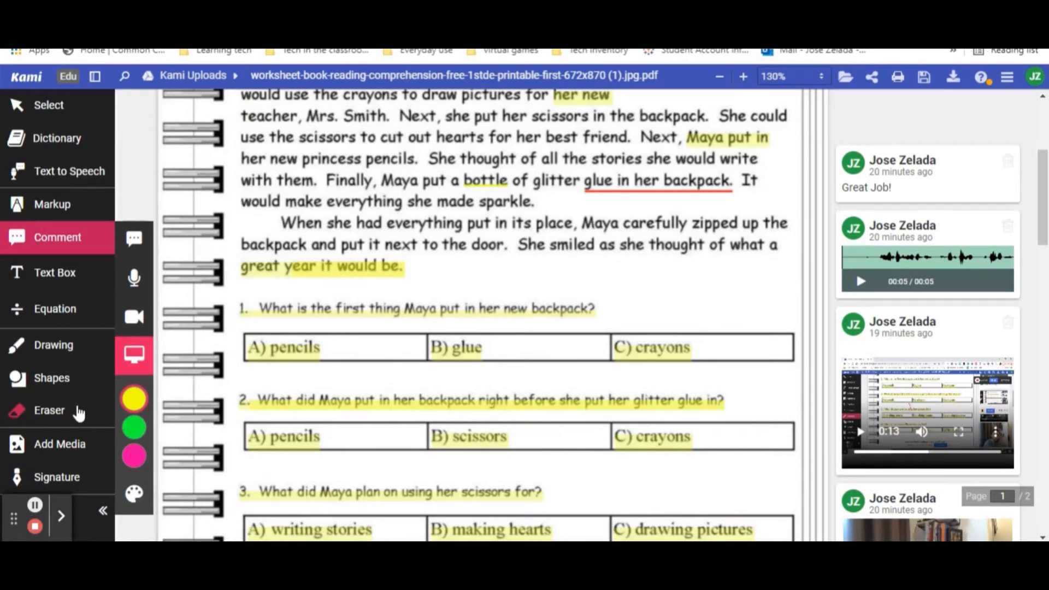
Step: Add a text box reading "Hello" near the top of the blank second page
scroll(582, 360, down, 15)
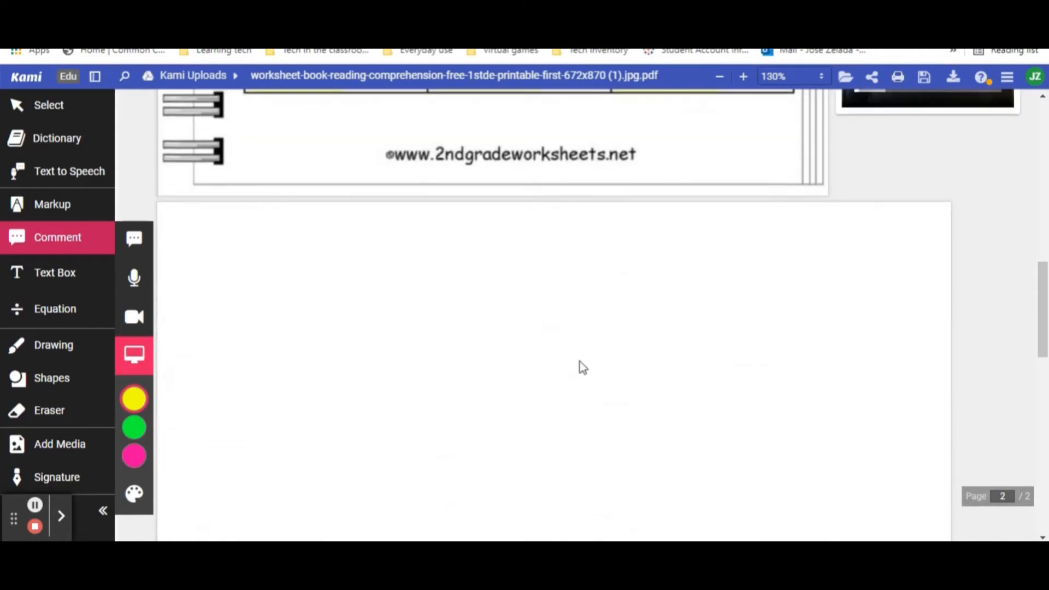
click(65, 277)
click(74, 276)
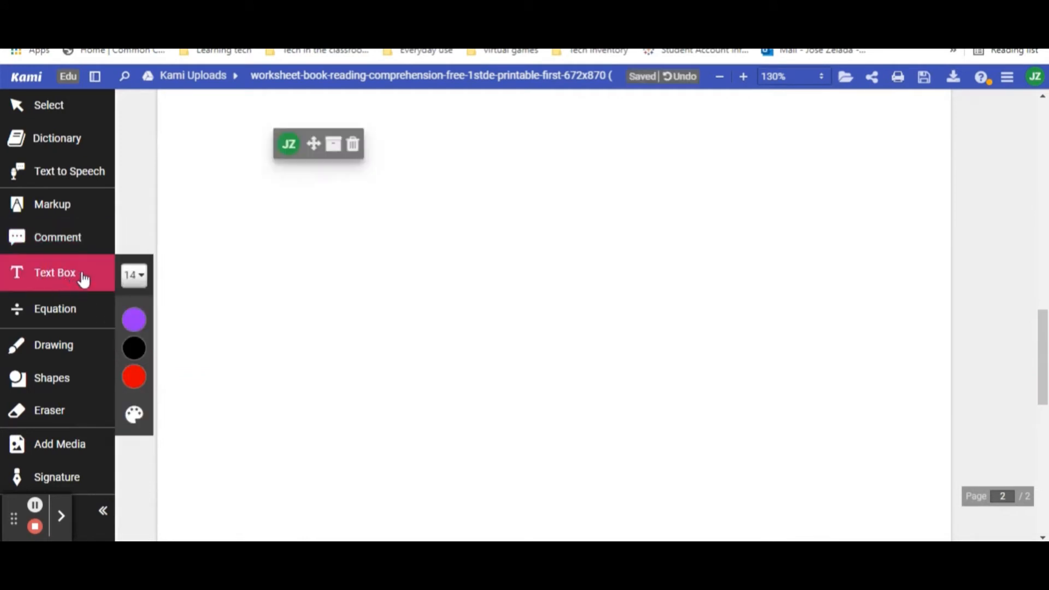
click(266, 192)
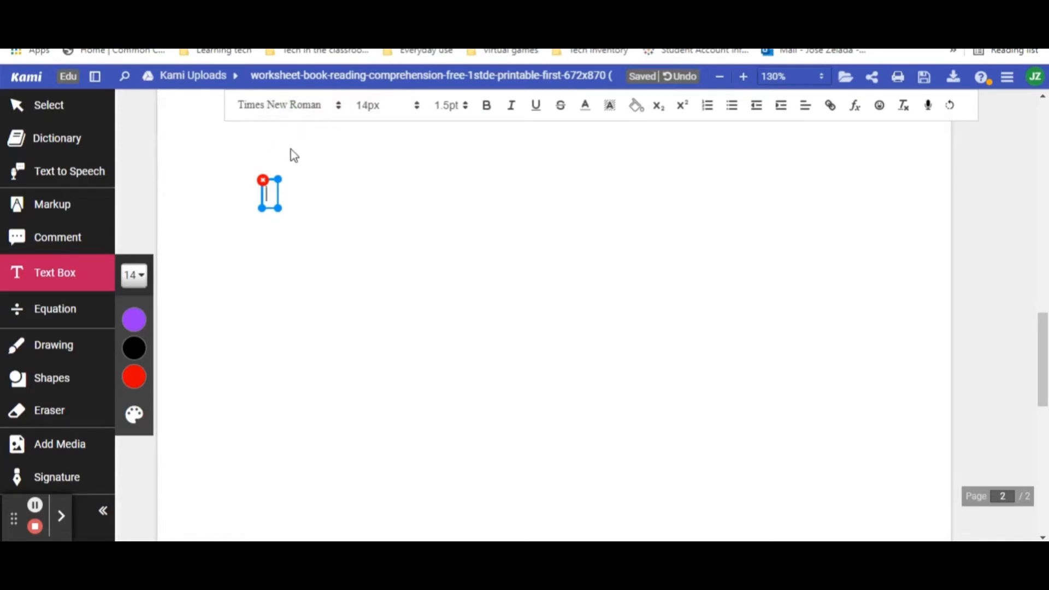
text(Hello)
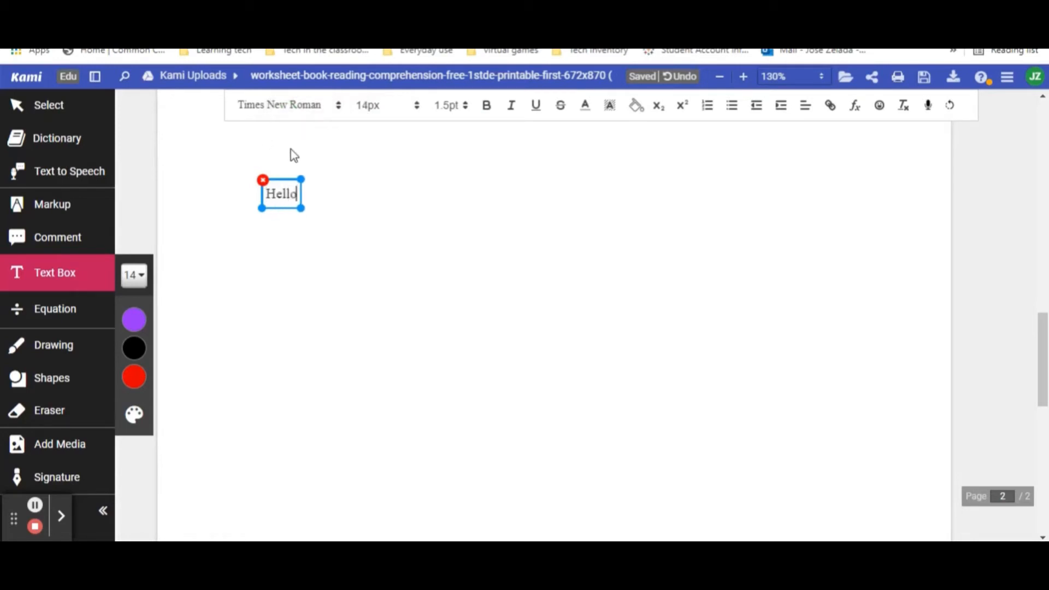
click(336, 191)
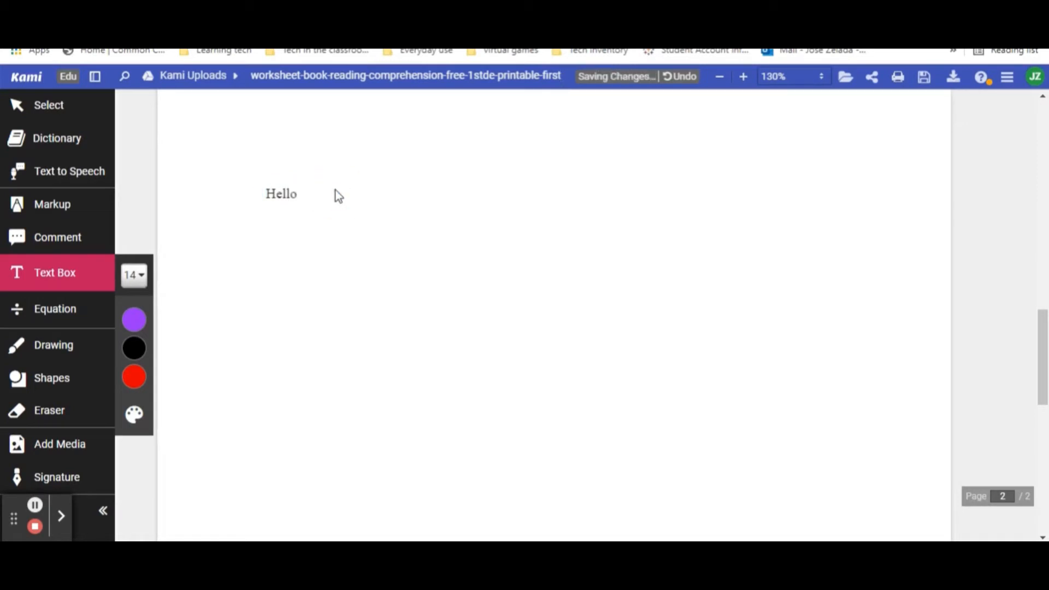
Step: Move the "Hello" text box slightly higher on the page and try the Oswald font at 24px on its text
click(282, 192)
drag(281, 174, 286, 153)
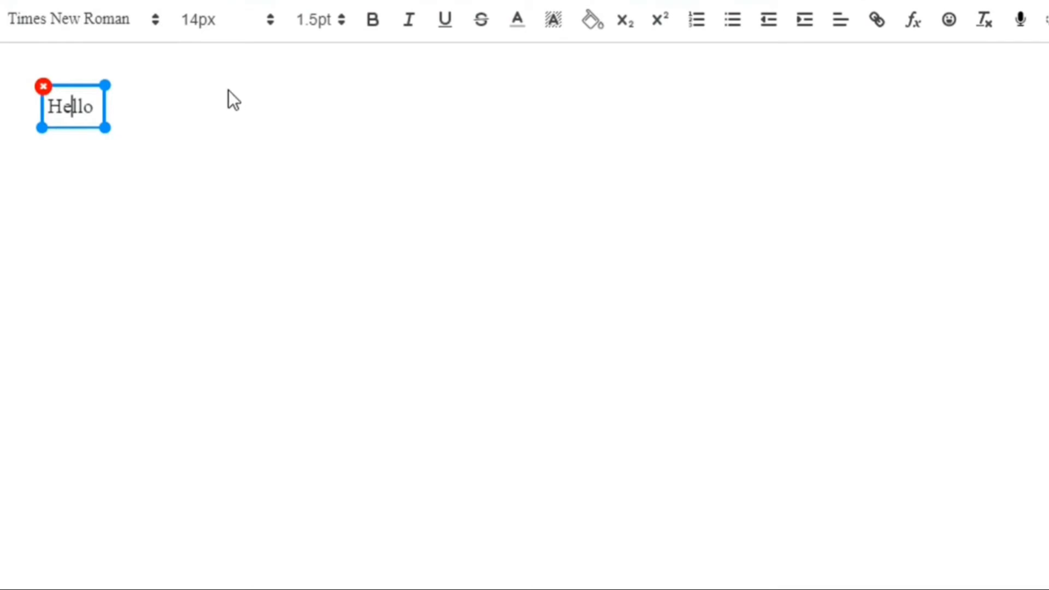
click(120, 25)
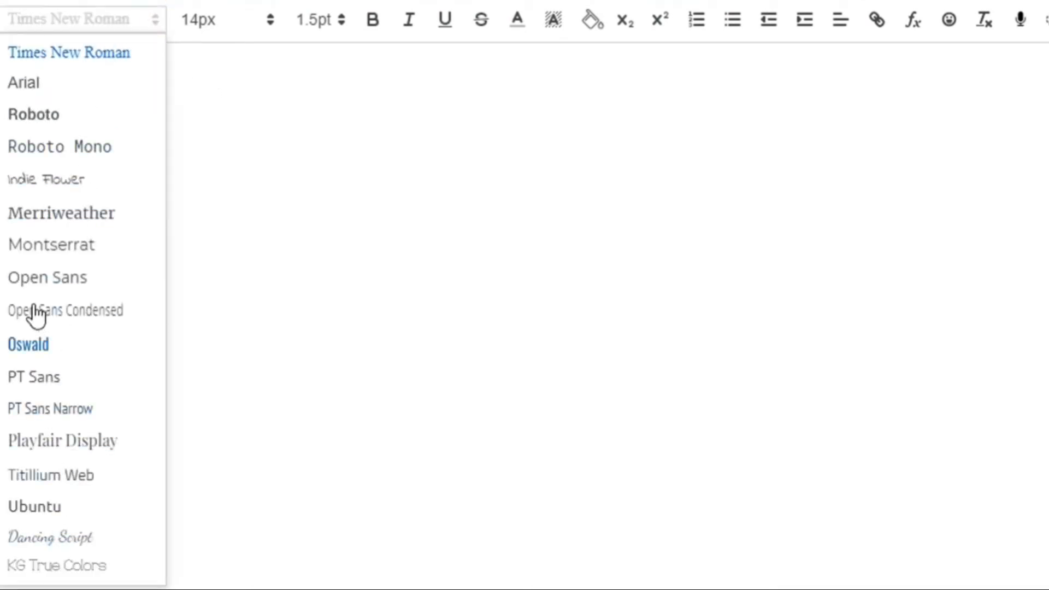
click(30, 344)
click(216, 28)
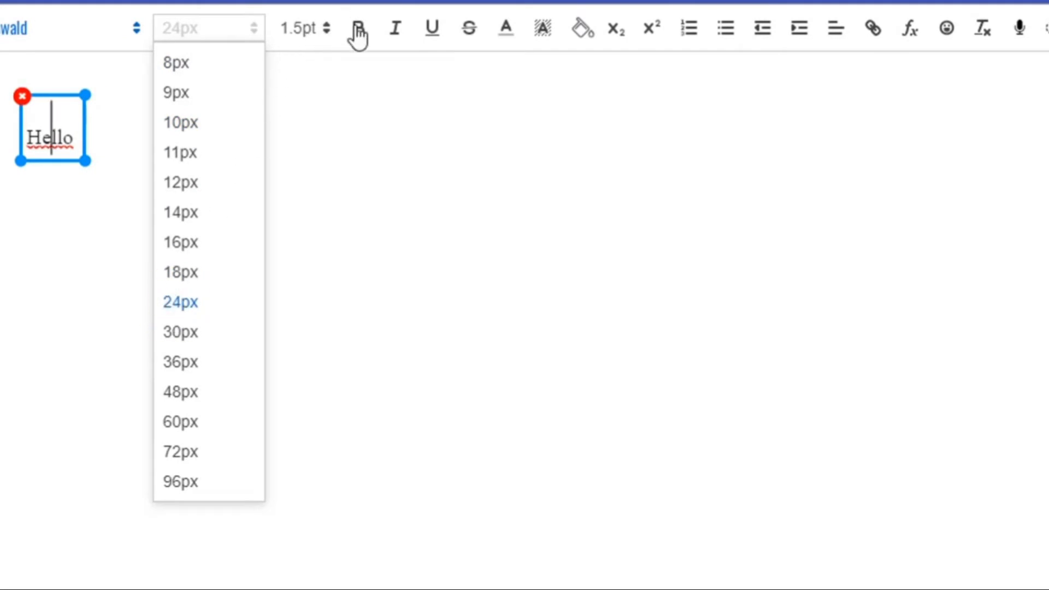
click(358, 28)
click(39, 142)
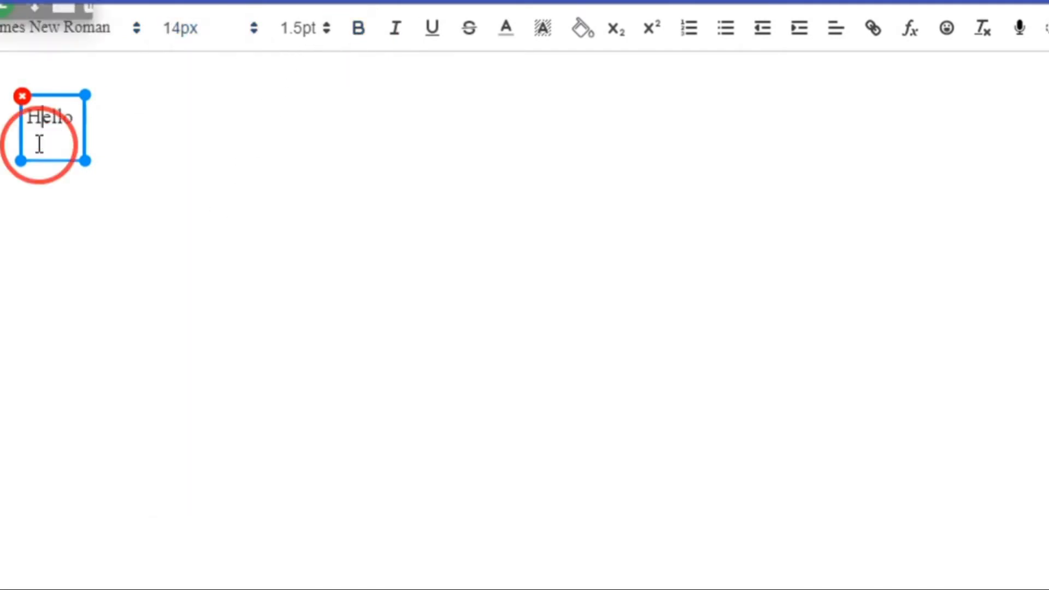
Step: Make the word "Hello" bold and underlined, also trying out italic and strikethrough on it
double_click(49, 132)
click(360, 31)
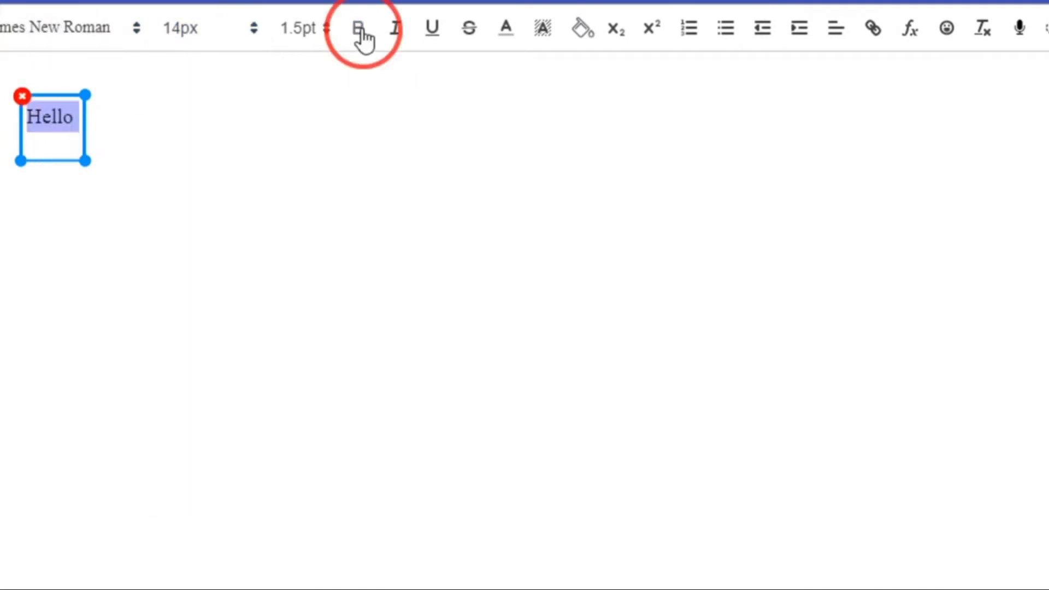
click(395, 34)
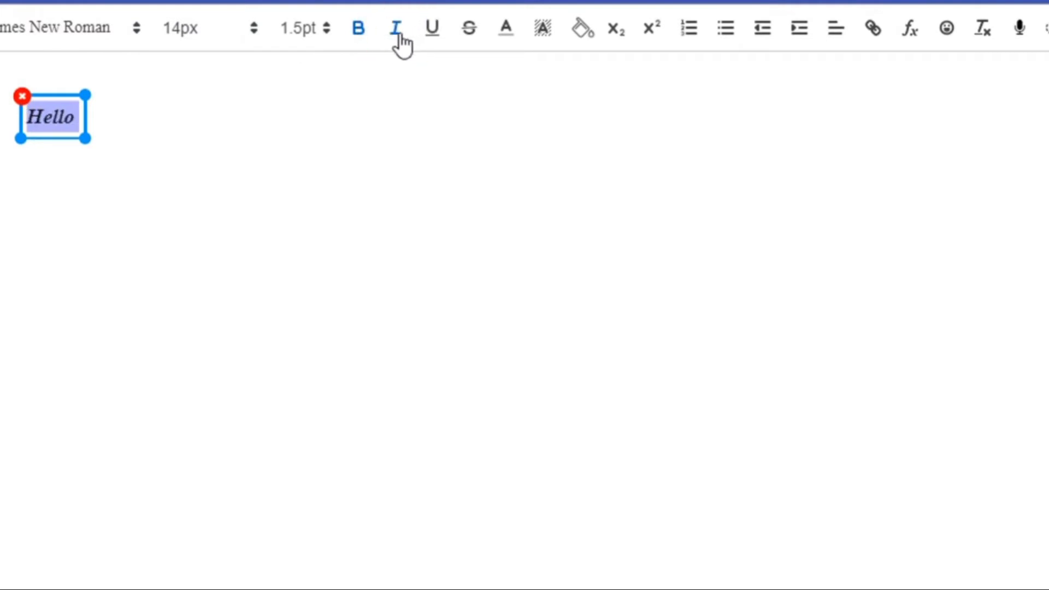
click(397, 36)
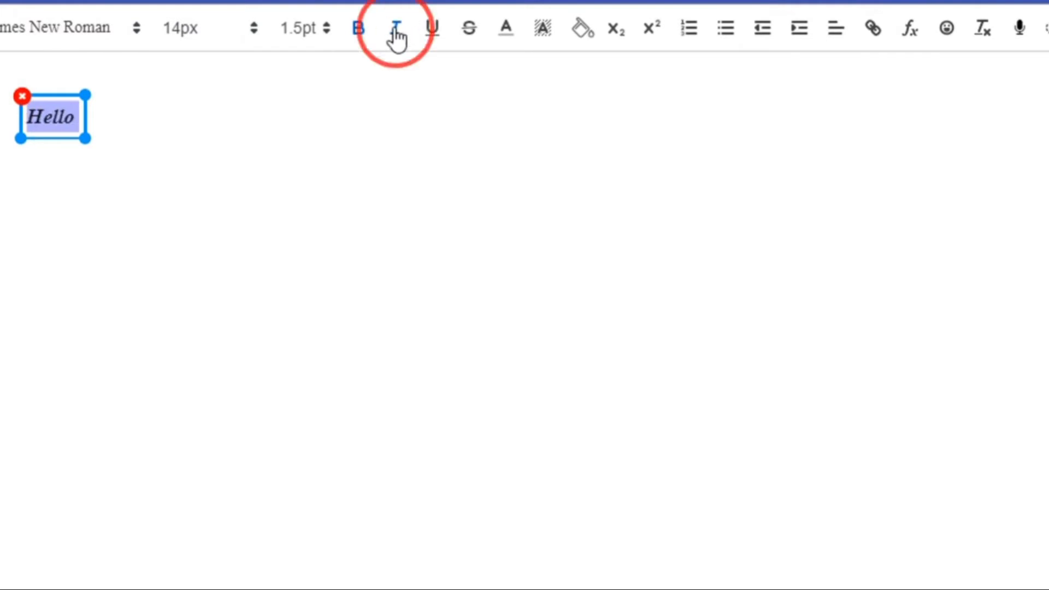
click(431, 34)
click(463, 31)
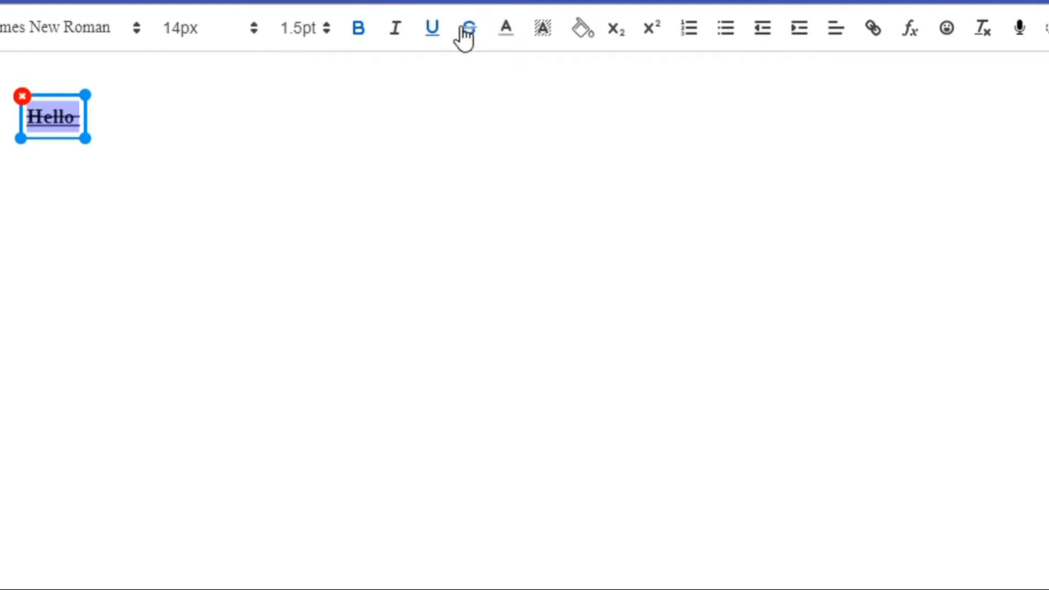
Step: Color the selected word "Hello" purple and give it a dark blue text highlight
click(505, 32)
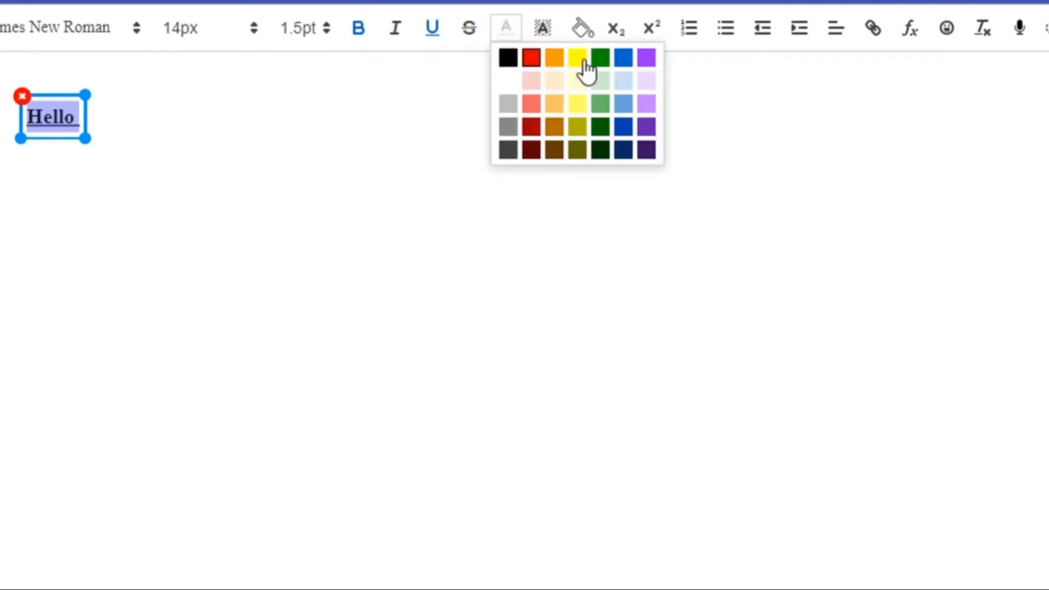
click(647, 58)
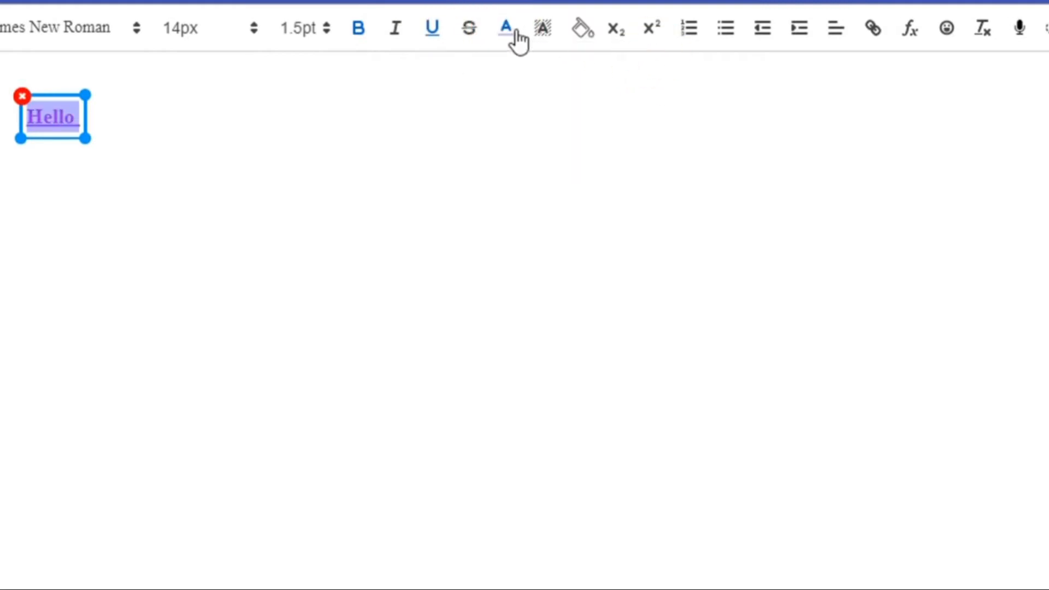
click(543, 31)
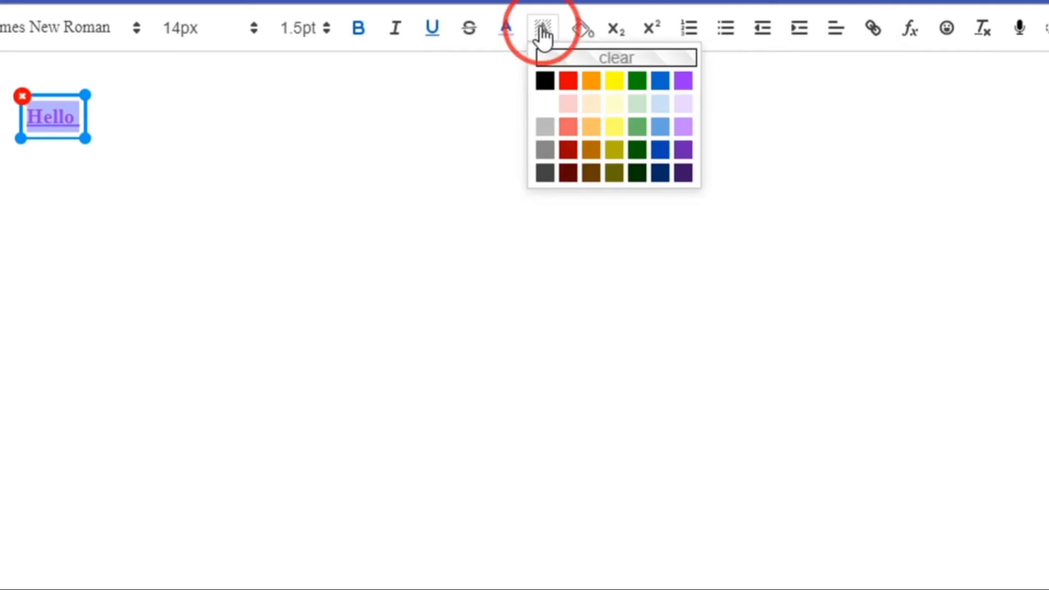
click(661, 151)
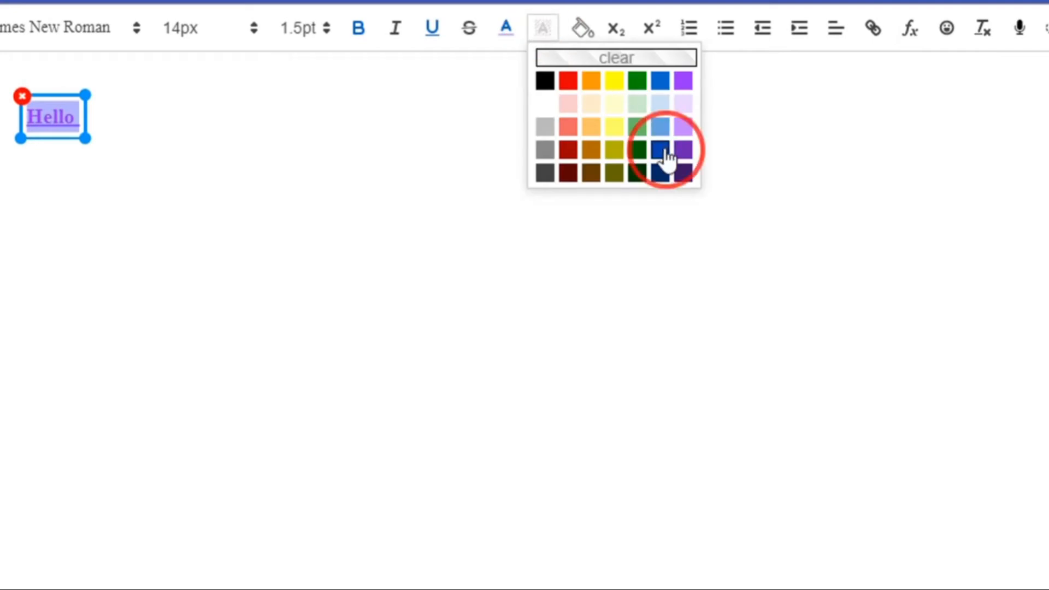
Step: Fill the background of the "Hello" text box with yellow and deselect the box
click(586, 41)
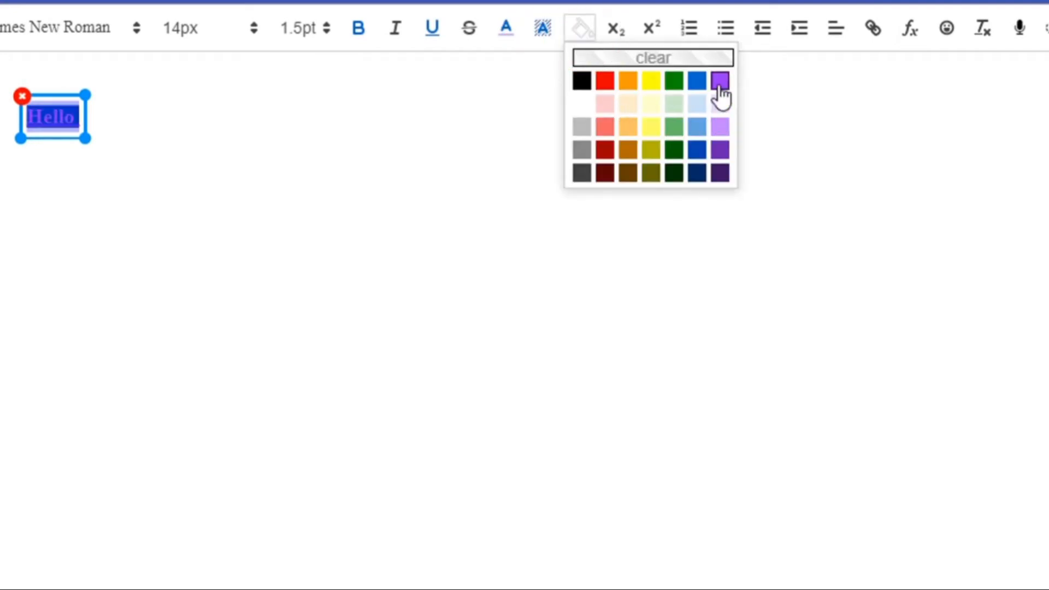
click(652, 84)
click(335, 116)
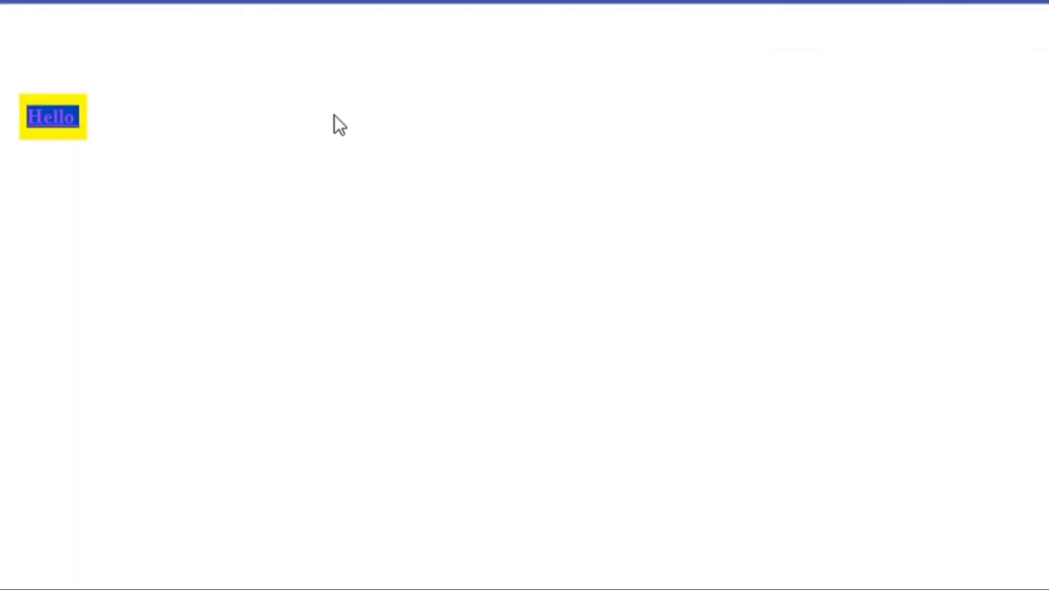
Step: Reopen the yellow text box, select the word "Hello" and apply a link to it
click(68, 122)
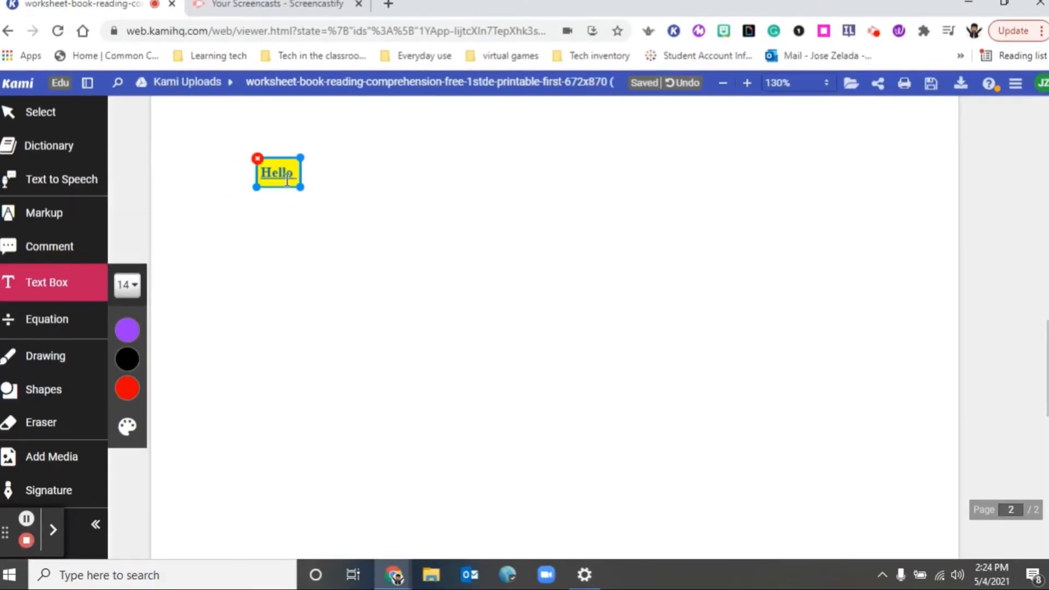
click(288, 180)
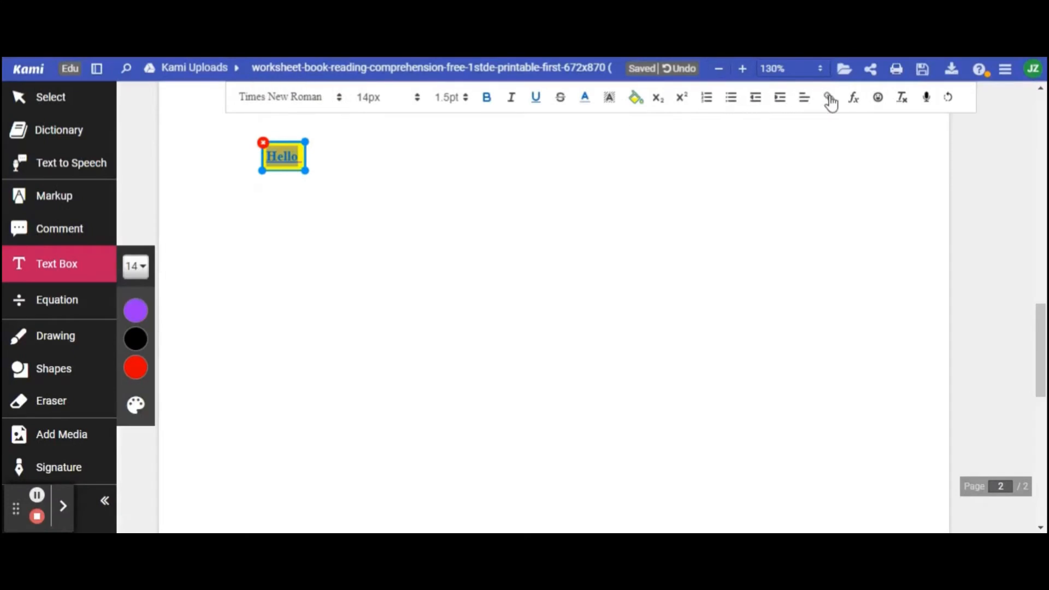
click(829, 100)
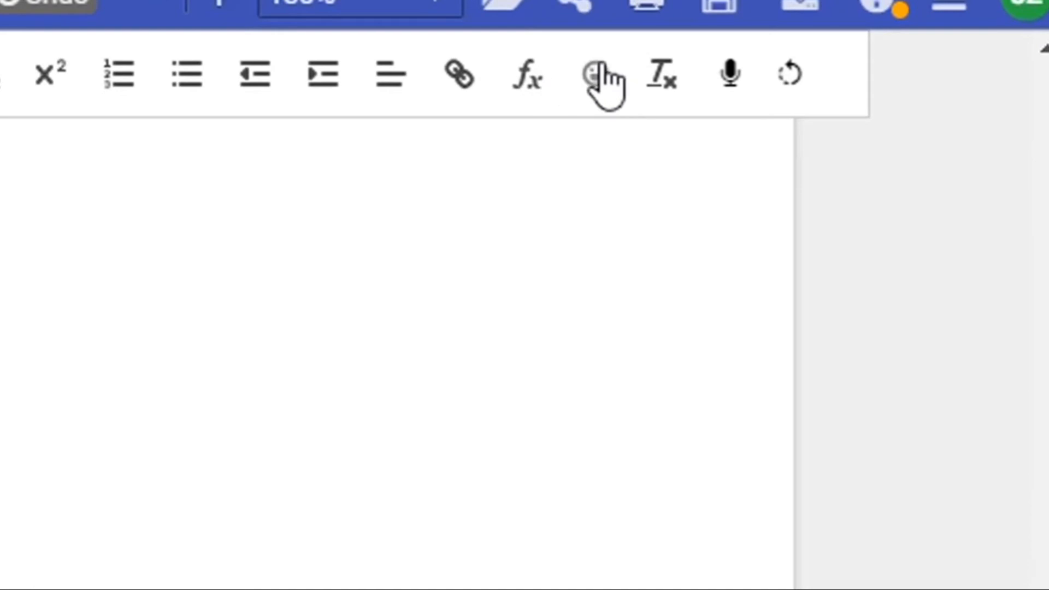
Step: Insert the grinning face emoji directly after the word "Hello" in the text box
click(607, 87)
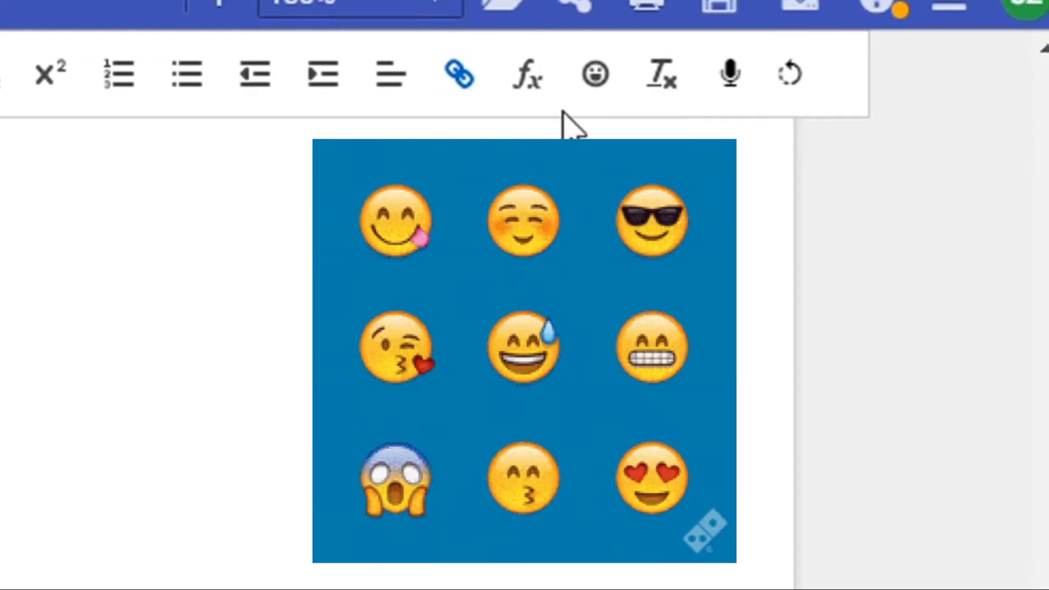
click(601, 88)
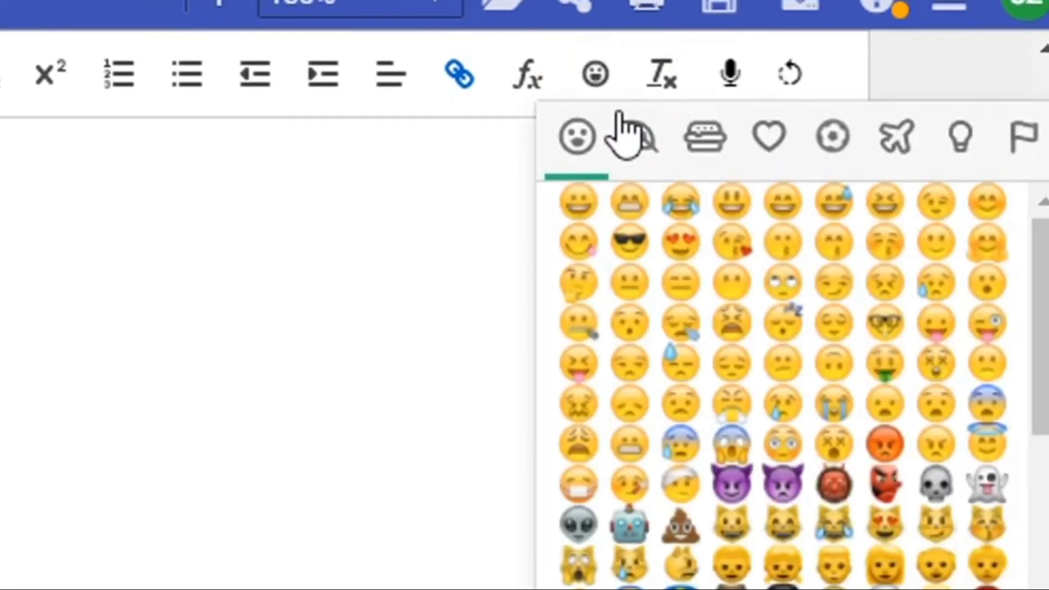
click(585, 199)
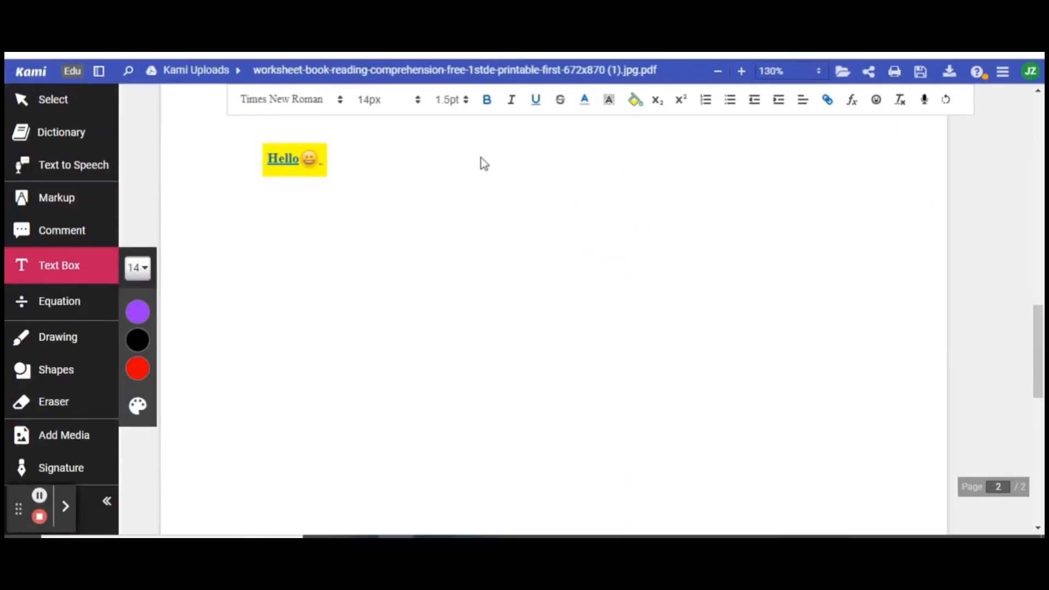
Step: Start a new line below "Hello" and dictate "hi I just want to tell you that I've tried really hard on this assignment" with voice typing
key(Return)
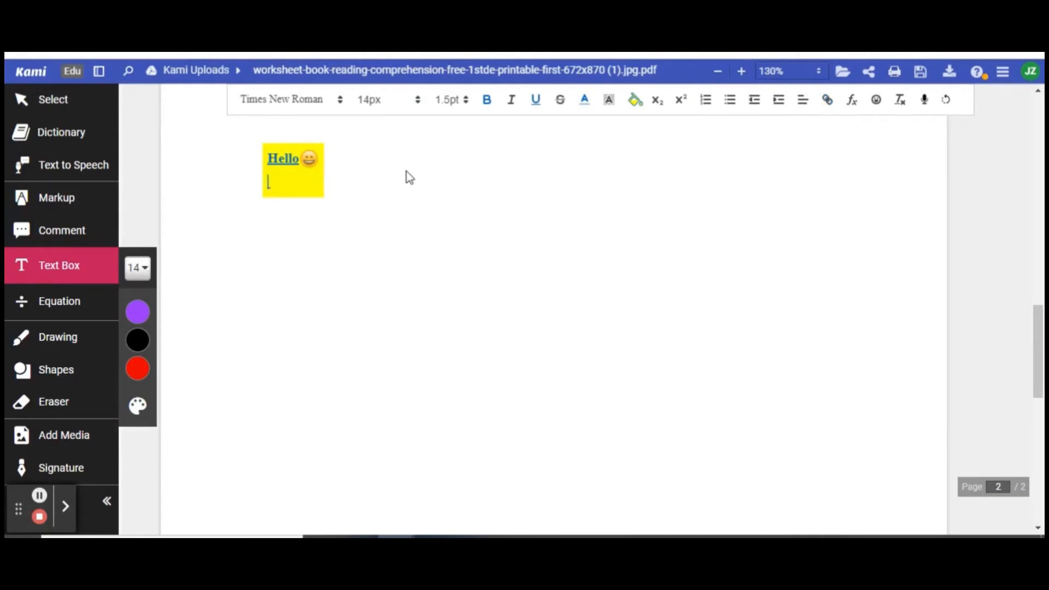
click(307, 187)
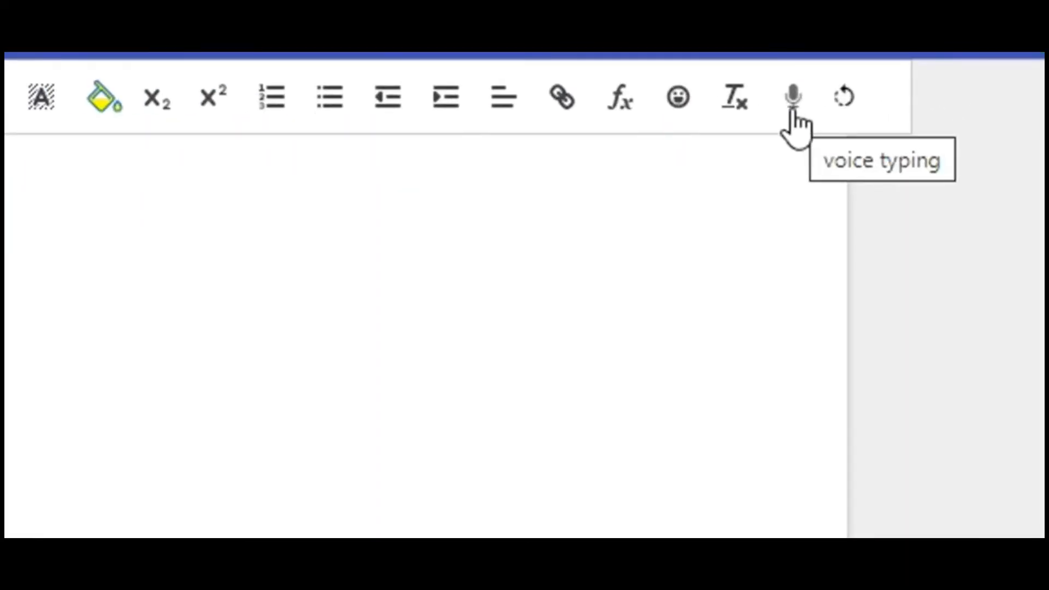
click(795, 103)
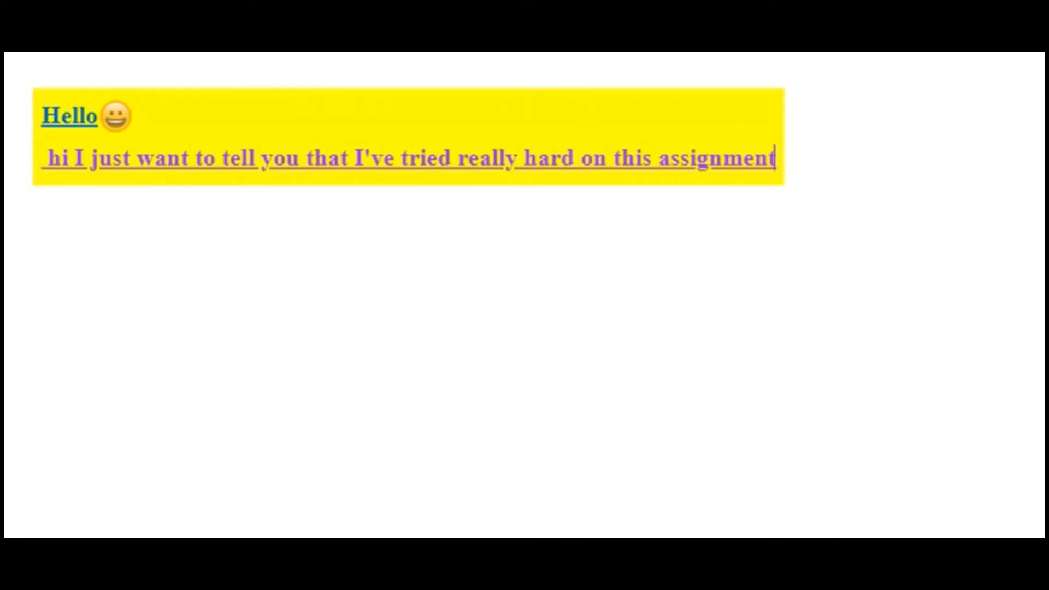
Step: Capitalize the first word of the dictated sentence as "Hi" and end the sentence with a period
drag(49, 160, 171, 163)
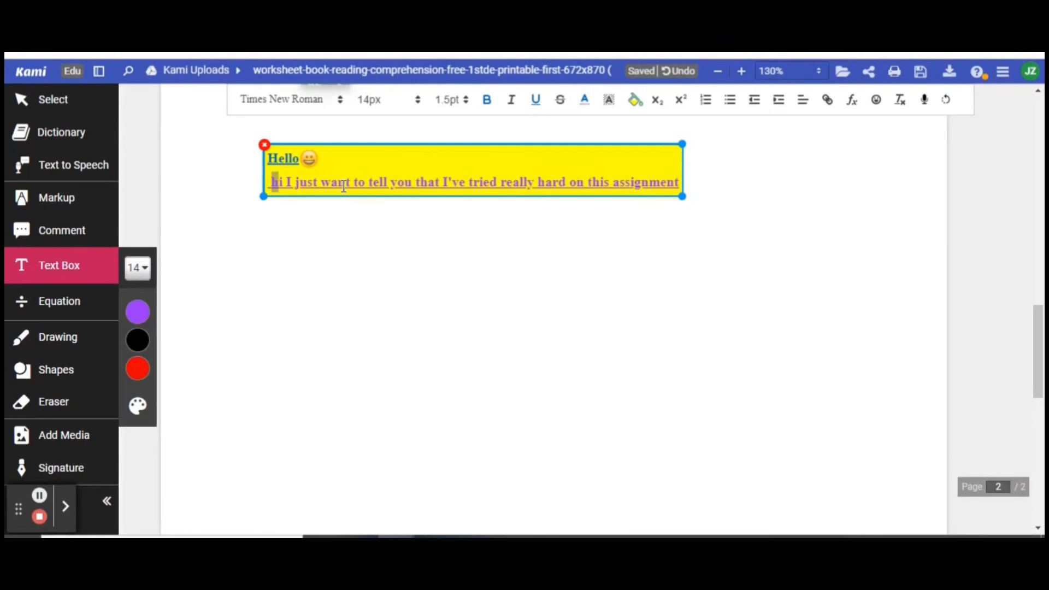
key(BackSpace)
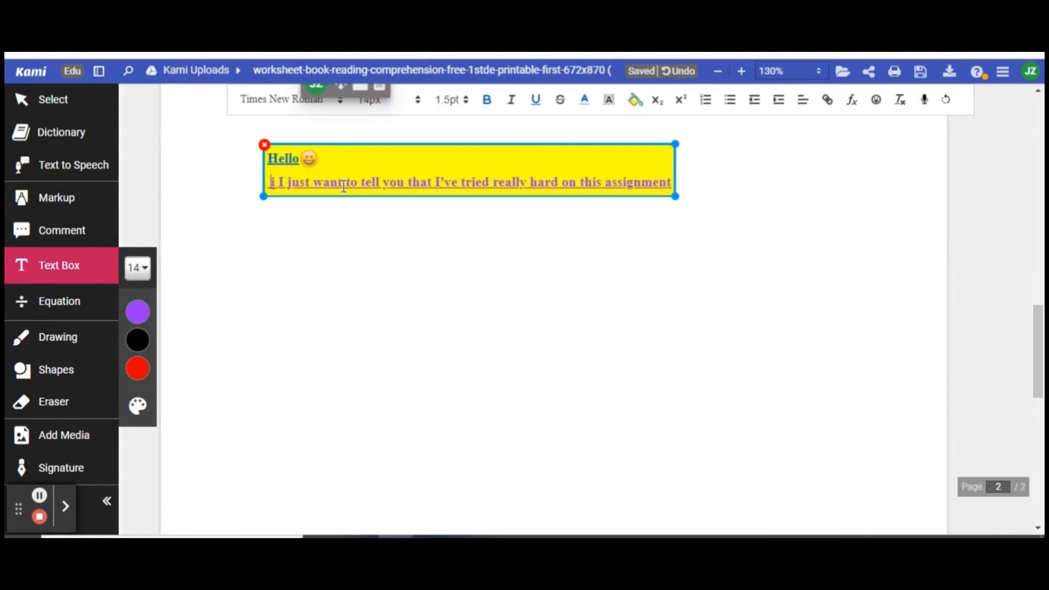
text(H)
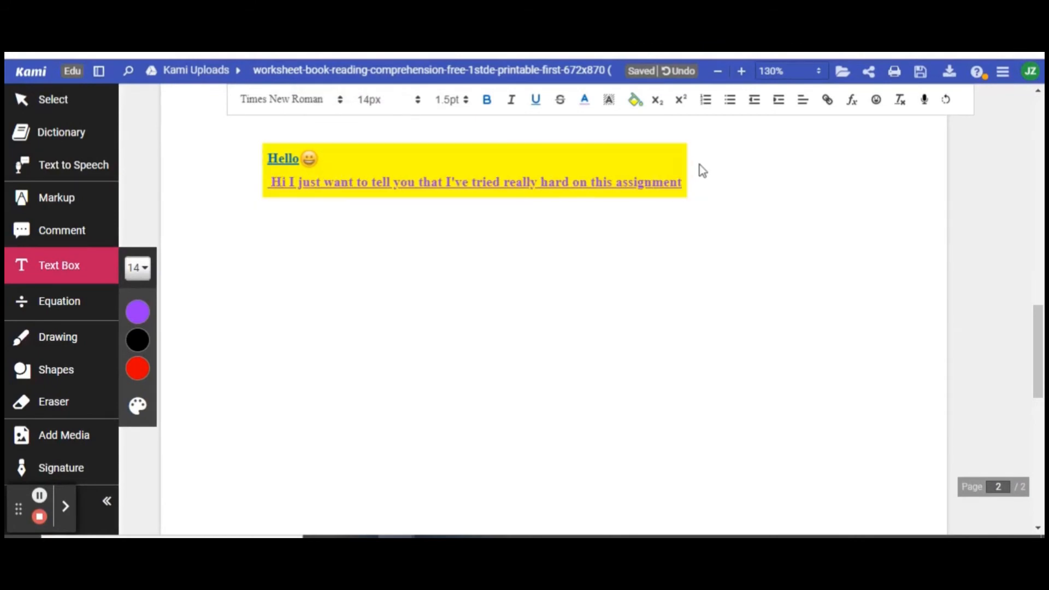
click(677, 166)
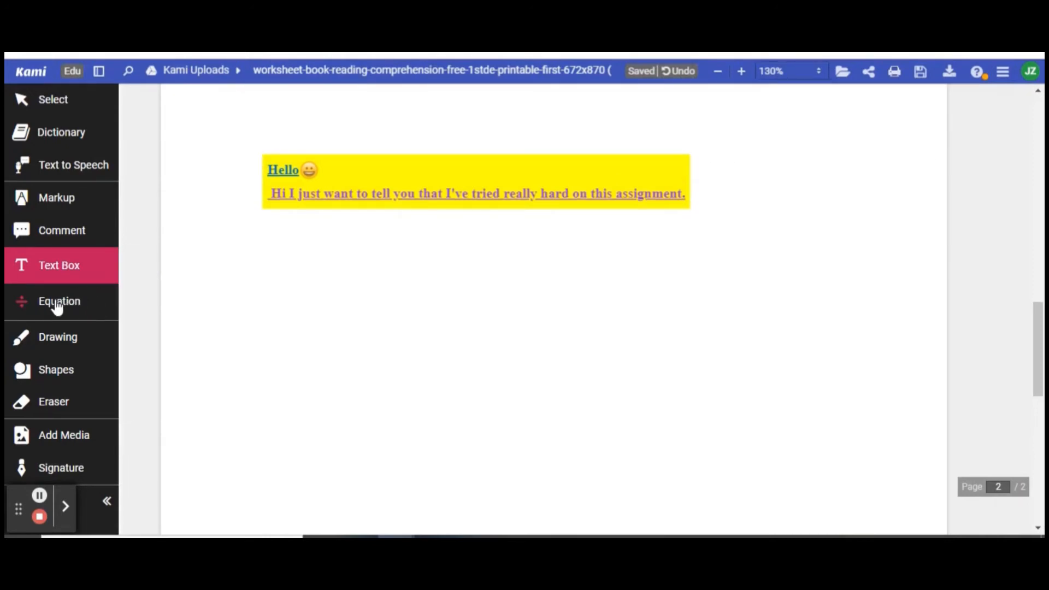
Step: Browse the Equation tool's symbol library and search it for "divi"
click(57, 306)
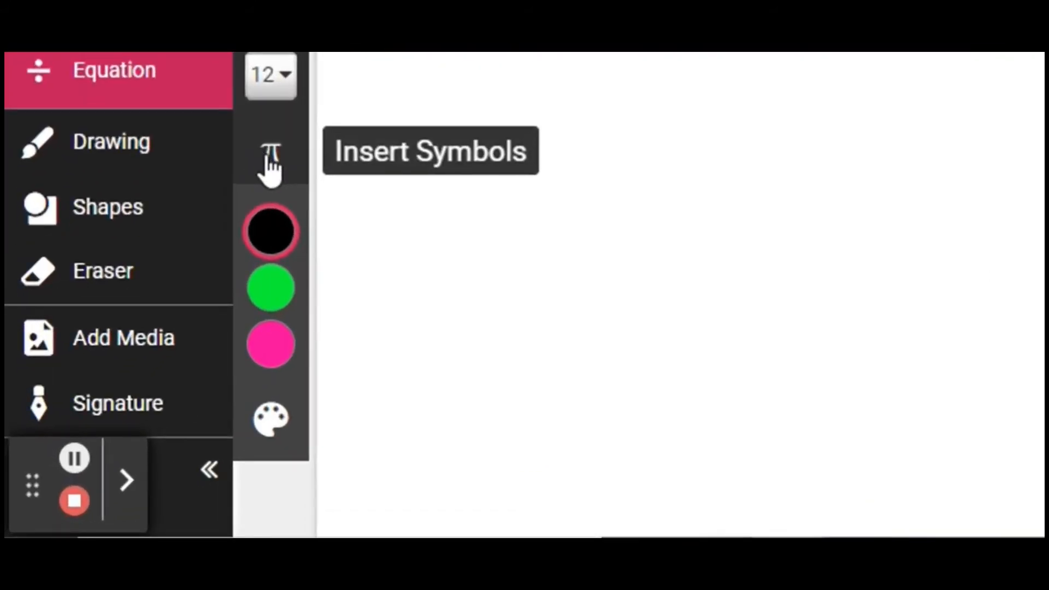
click(270, 164)
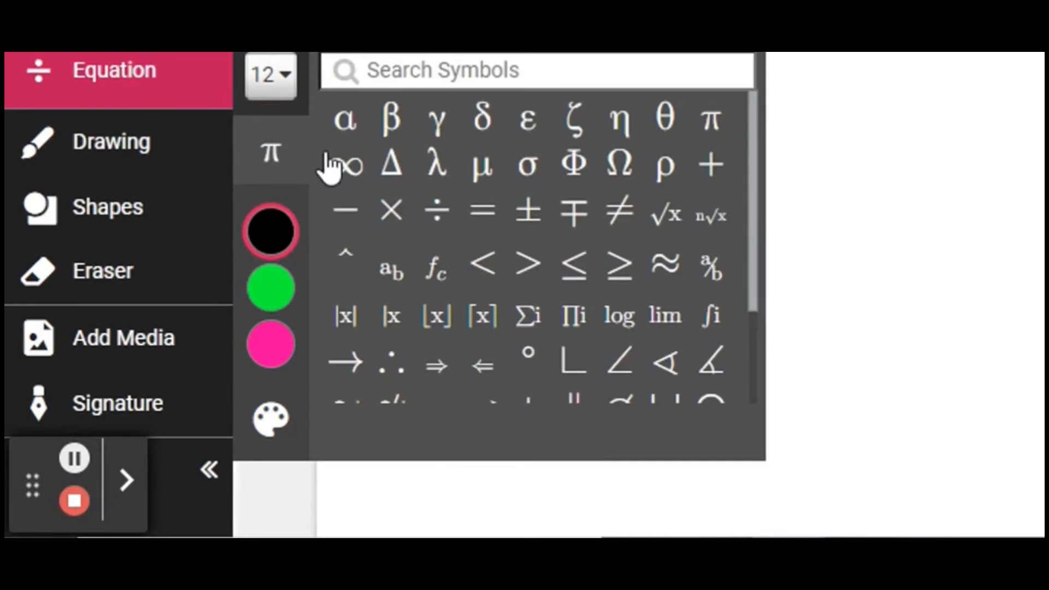
scroll(560, 363, down, 3)
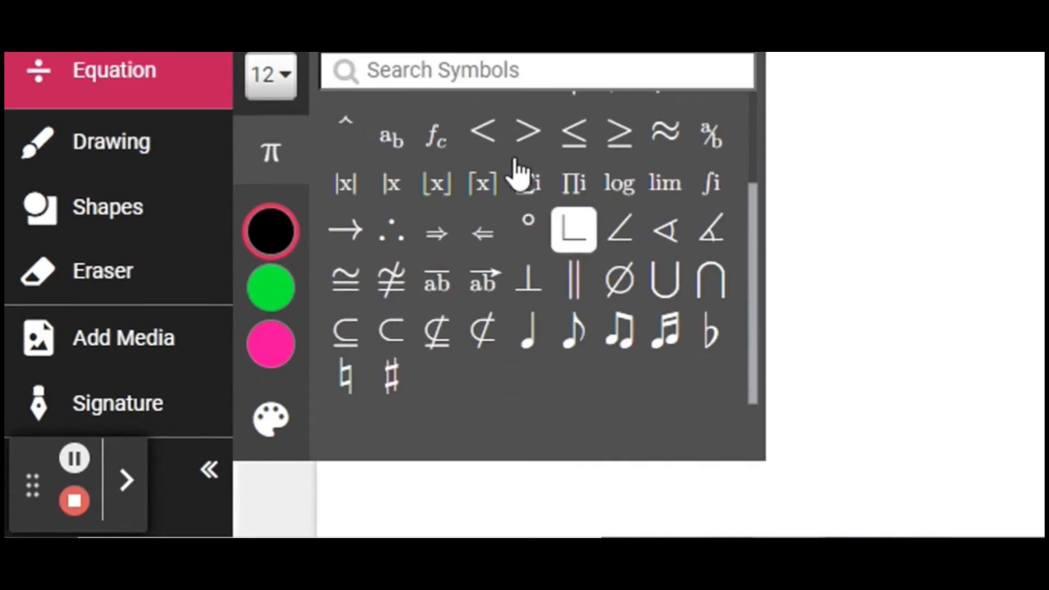
click(537, 74)
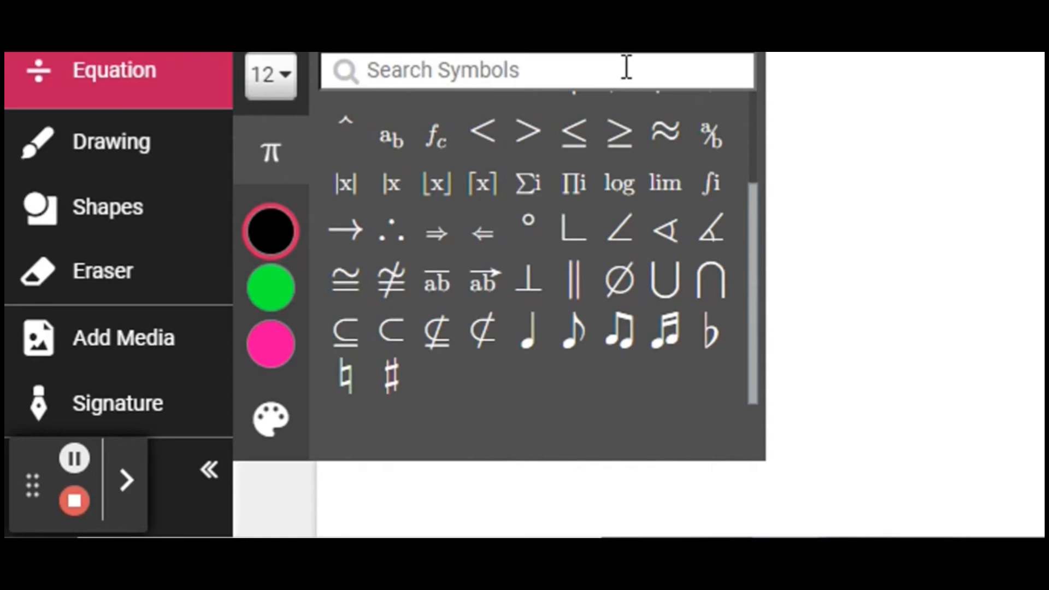
text(divi)
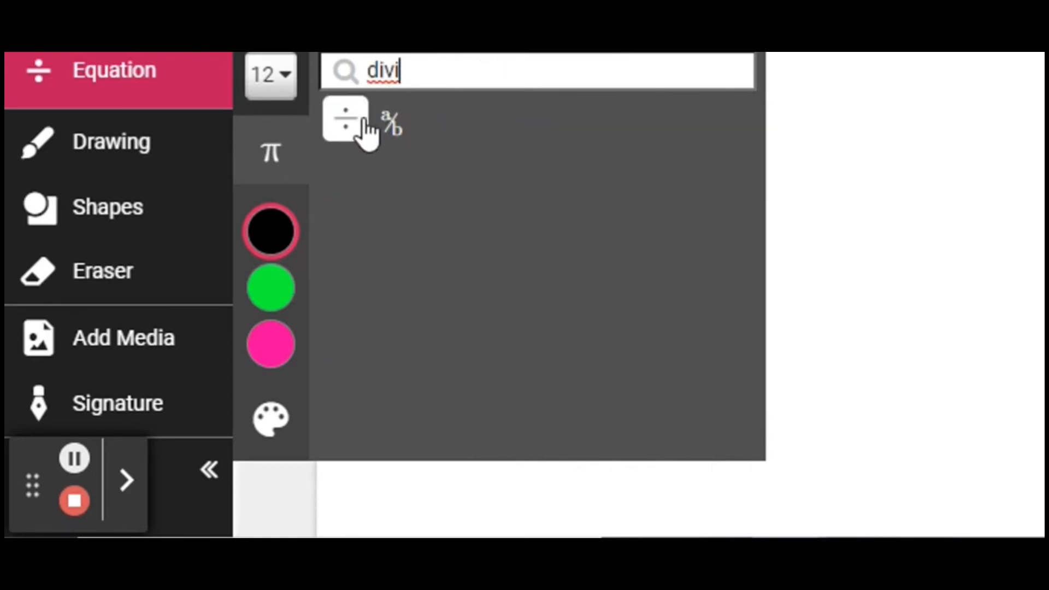
Step: Clear the symbol search and look through the full equation symbol list down to the music symbols
drag(210, 302, 151, 306)
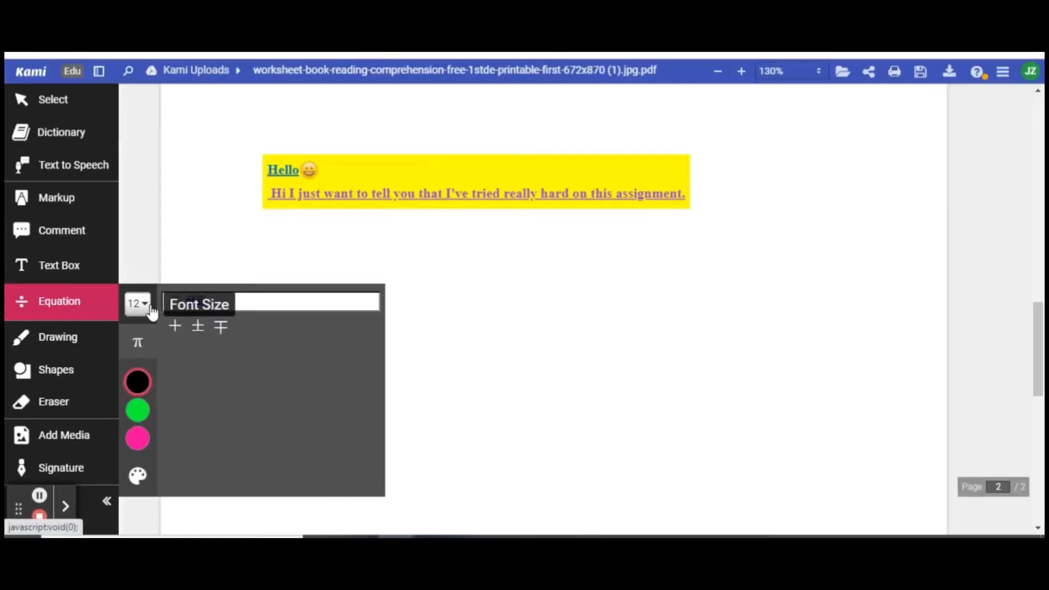
key(BackSpace)
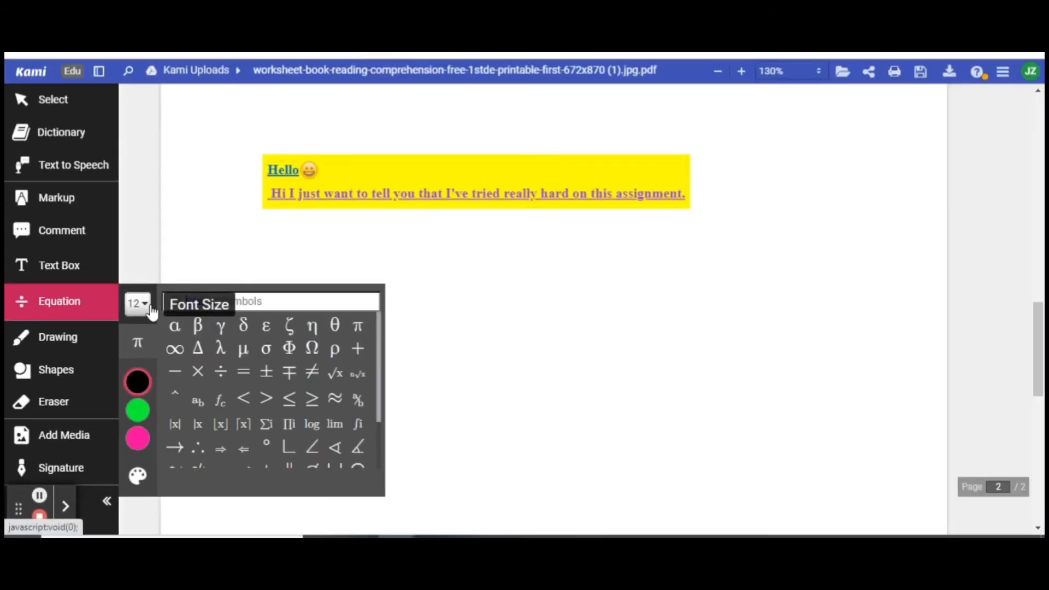
scroll(243, 445, down, 1)
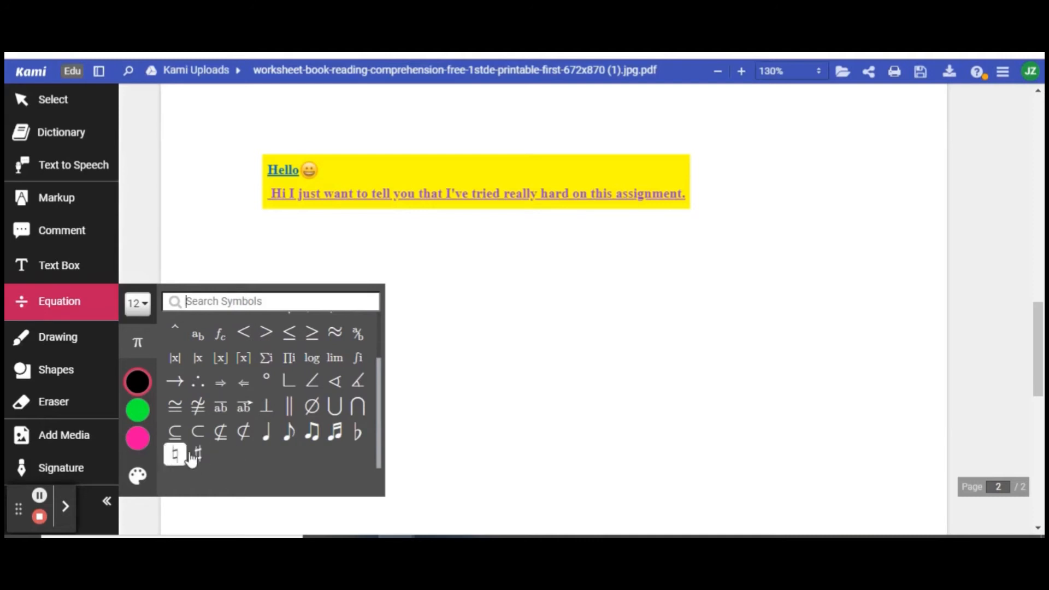
Step: Draw a red face of two vertical lines and a curved smile below the text box with the Drawing tool at stroke thickness 4
click(64, 334)
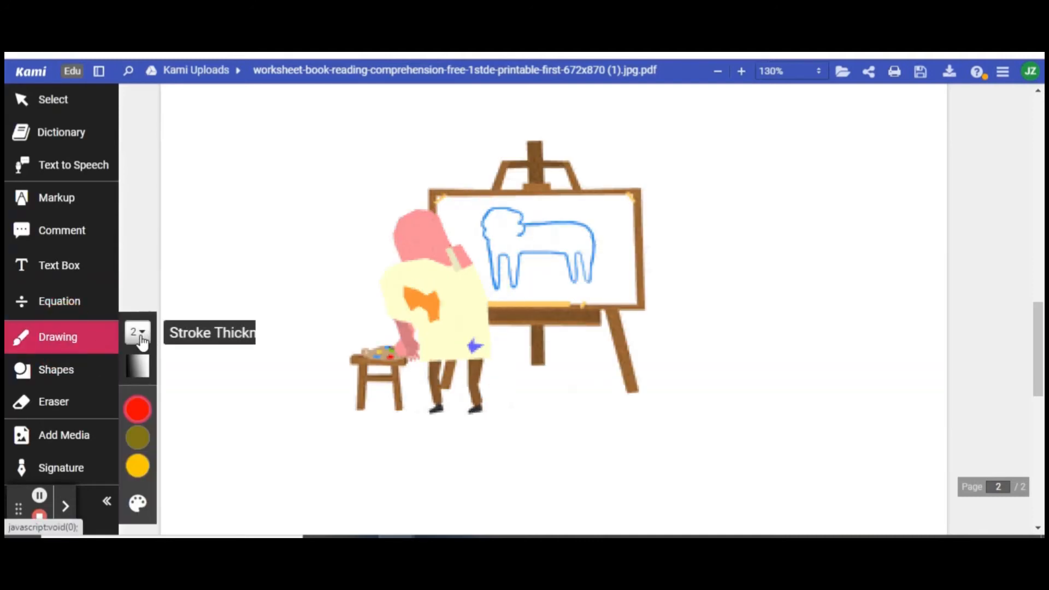
click(139, 333)
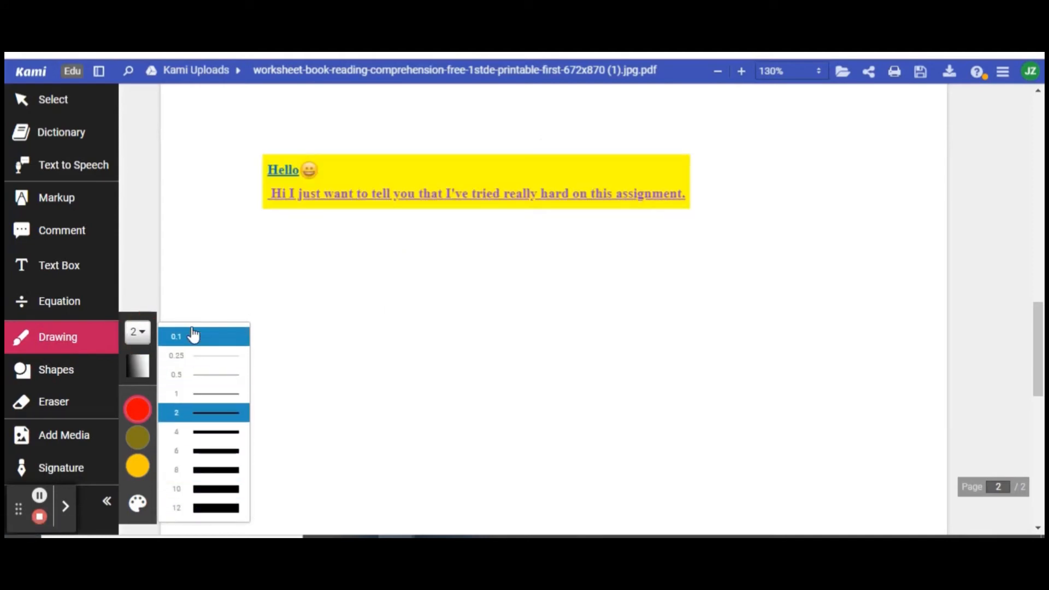
click(218, 431)
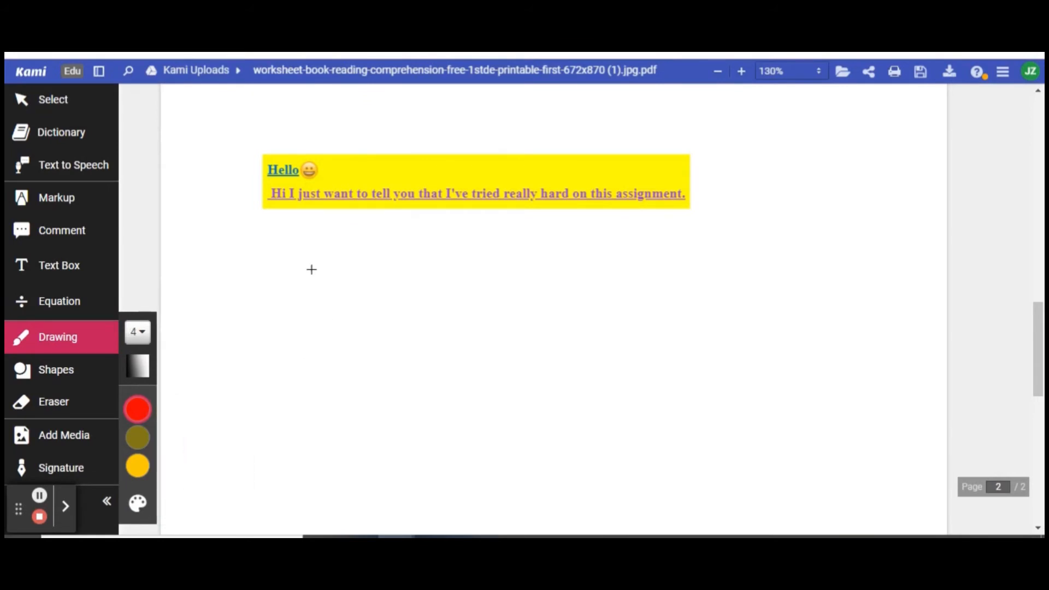
drag(310, 267, 312, 343)
drag(328, 270, 333, 330)
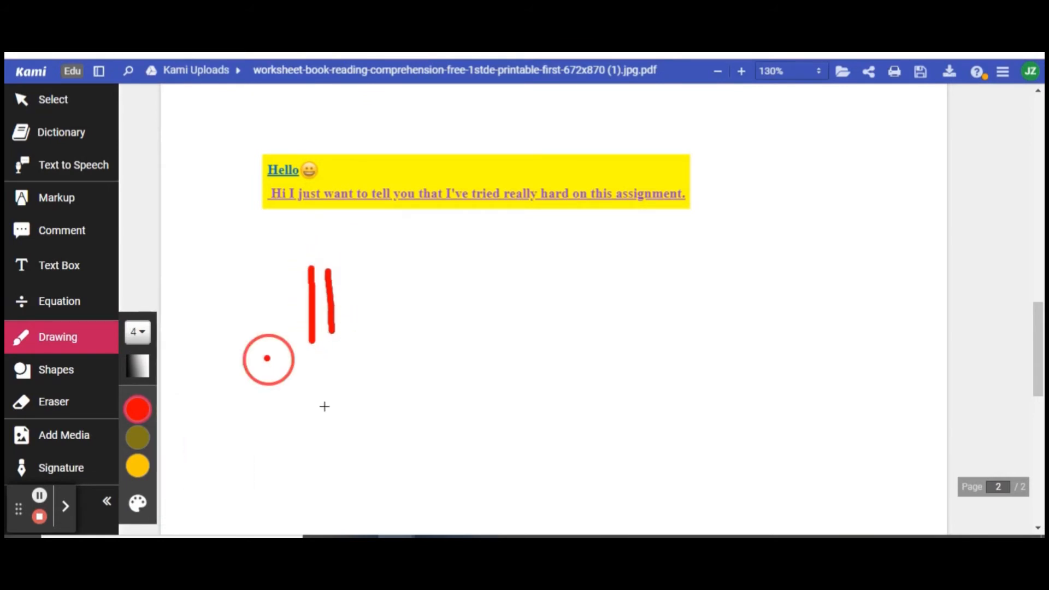
drag(266, 355, 420, 321)
Step: Draw a short red pen stroke under question 4 about Maya's new teacher on page 1 of the worksheet
scroll(413, 314, up, 5)
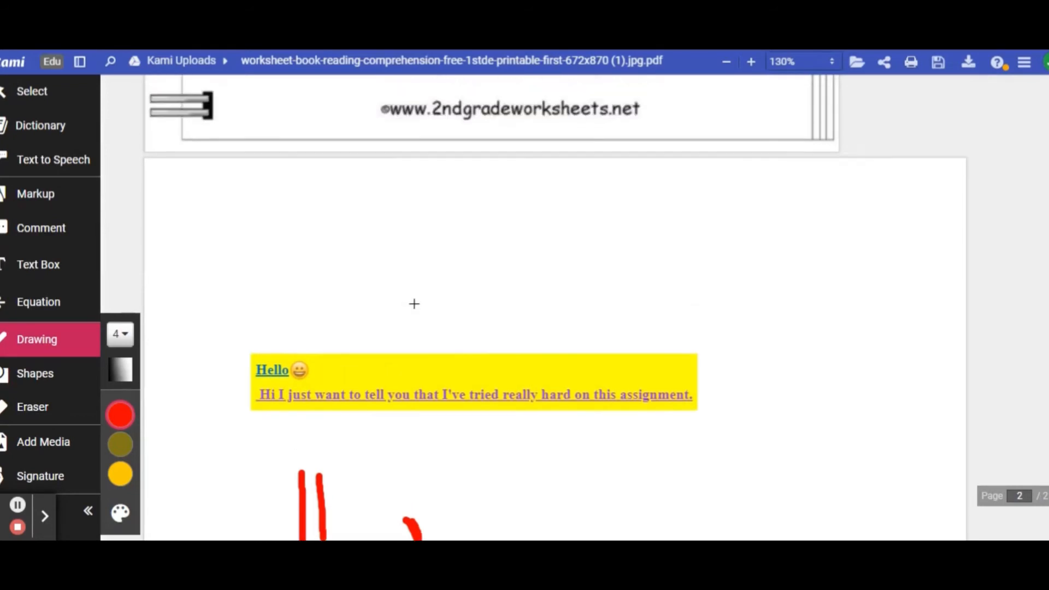
scroll(293, 257, up, 2)
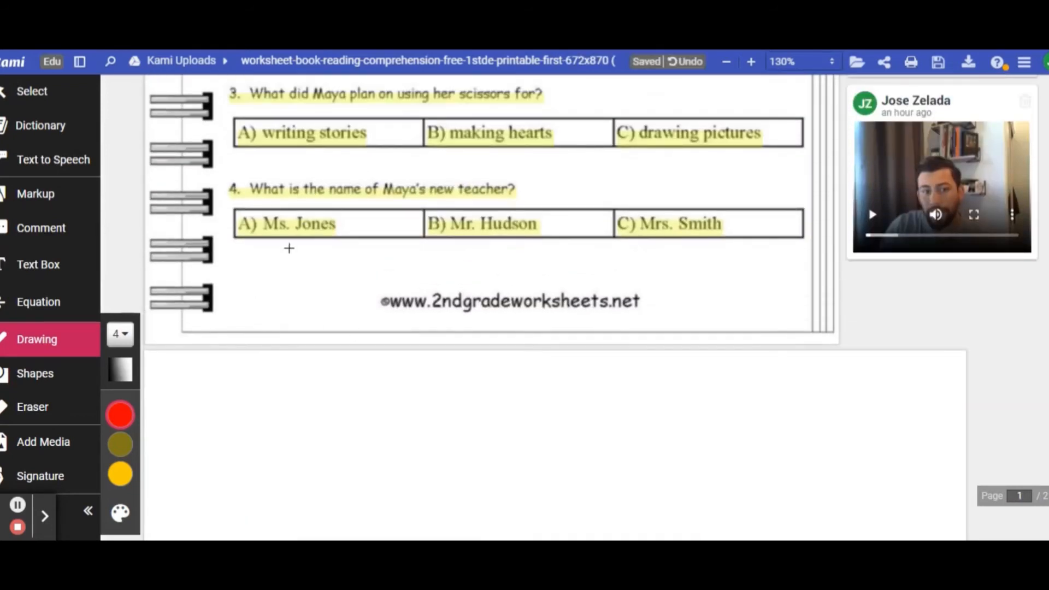
scroll(339, 279, up, 2)
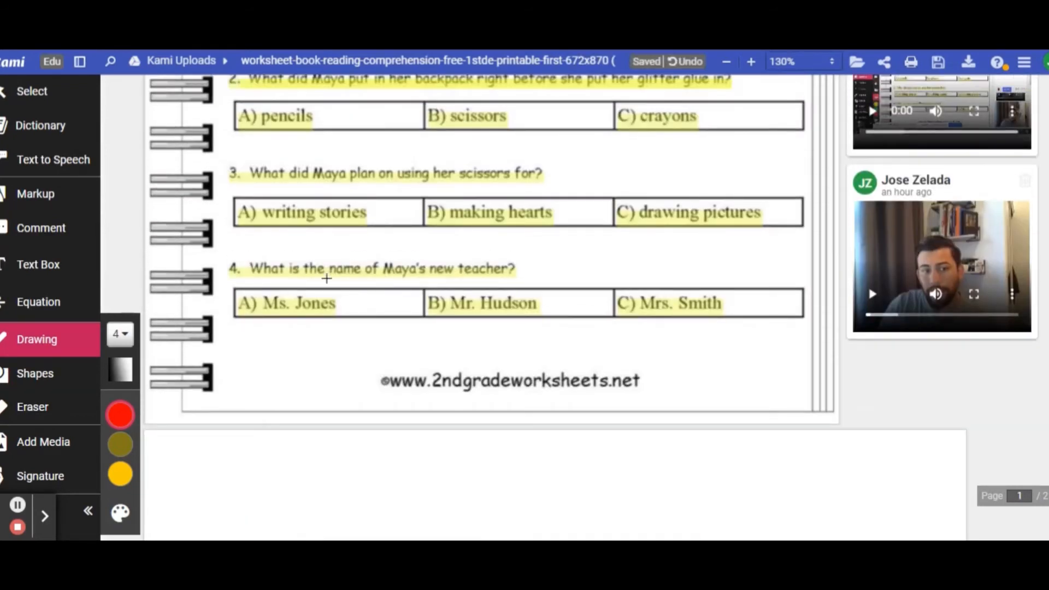
mouse_move(327, 278)
mouse_down()
mouse_move(274, 275)
mouse_move(209, 299)
mouse_move(341, 332)
mouse_move(339, 282)
mouse_move(353, 284)
mouse_up()
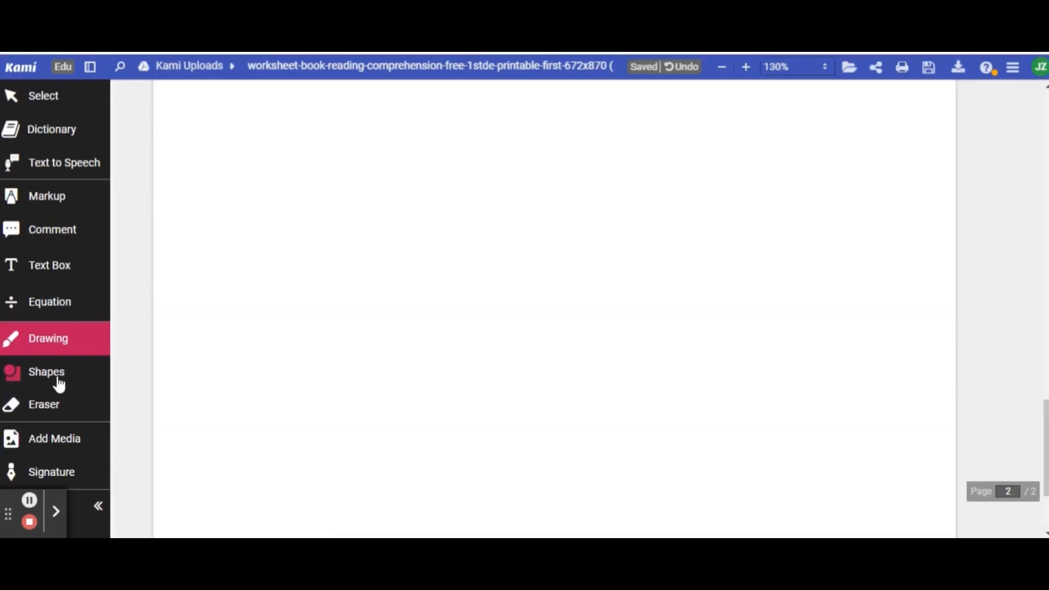
Step: Draw a wide red ellipse with the stroke thickness set to fill in the blank area low on page 2
click(59, 384)
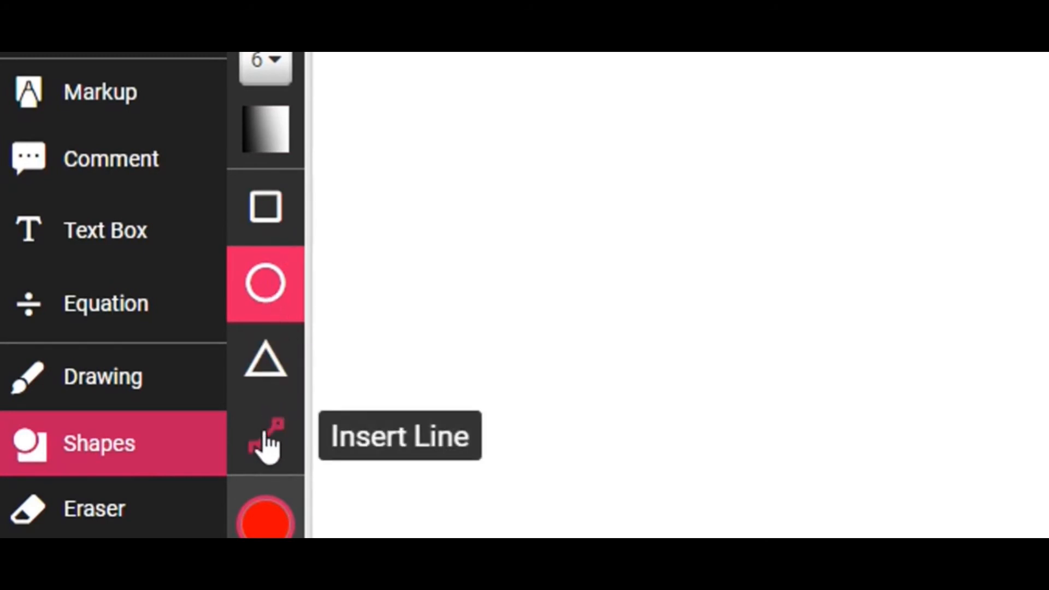
mouse_move(141, 462)
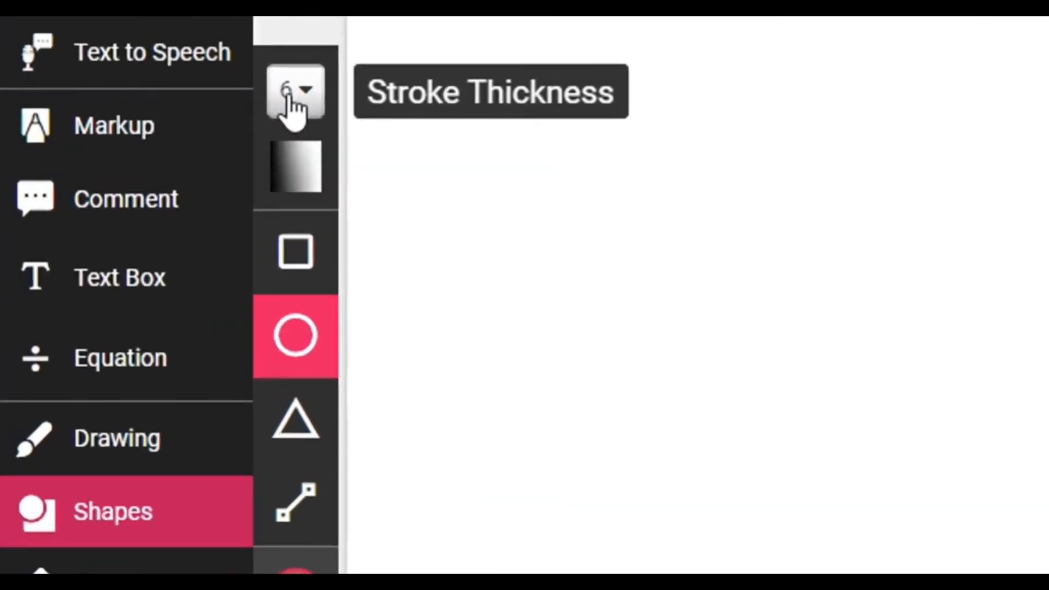
click(303, 98)
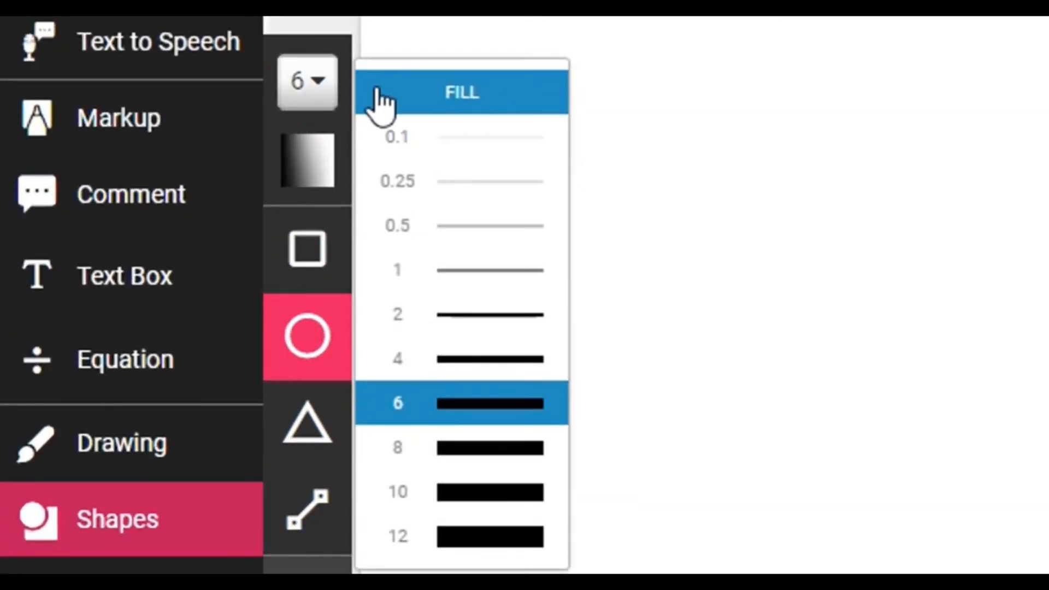
click(481, 100)
drag(942, 54, 1048, 426)
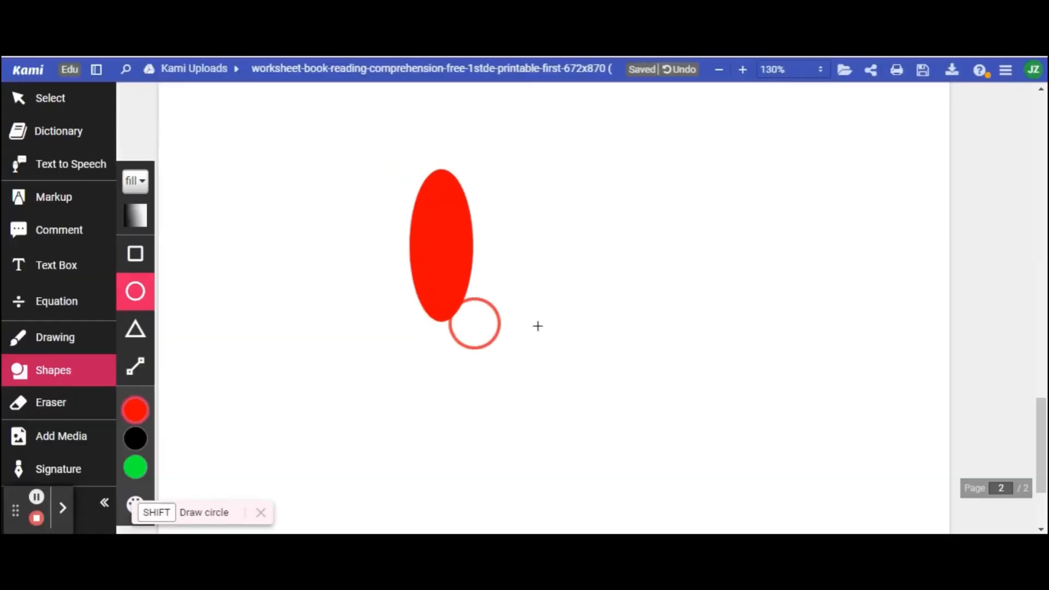
drag(624, 329, 624, 329)
Step: Set the shape stroke thickness to 6 and draw two red outlined ellipses below the filled one, one on each side
click(136, 181)
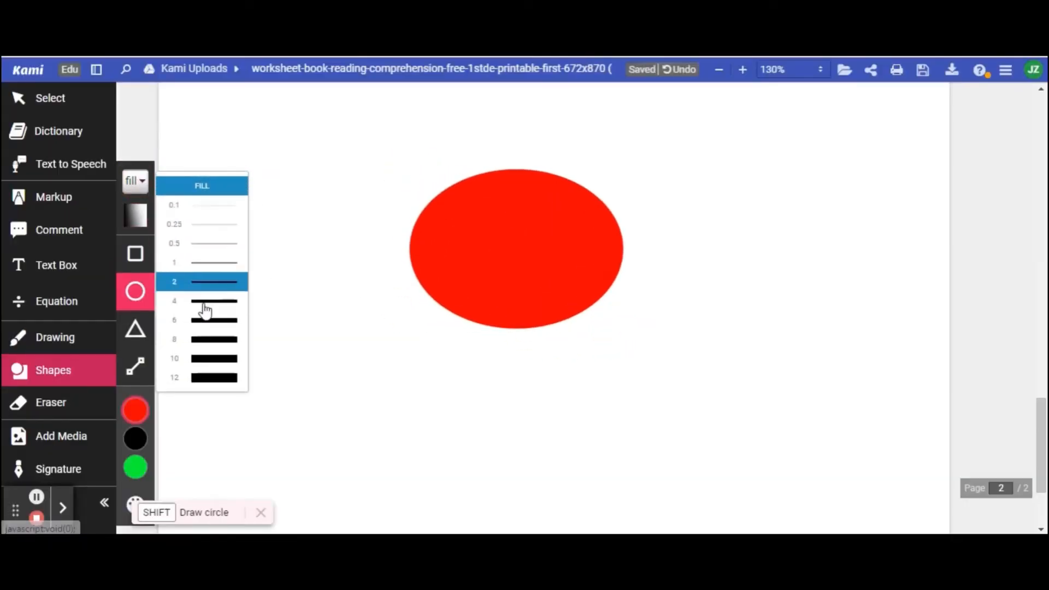
click(228, 319)
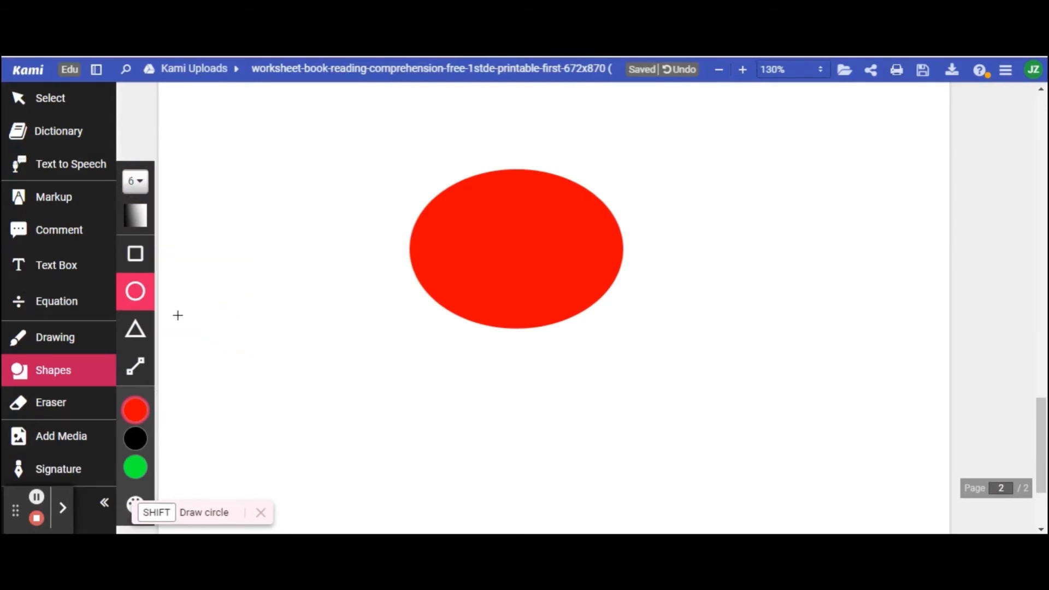
drag(251, 375, 449, 528)
drag(661, 375, 853, 528)
Step: Draw a red outlined rectangle and a red outlined triangle on opposite sides of the filled ellipse
click(147, 264)
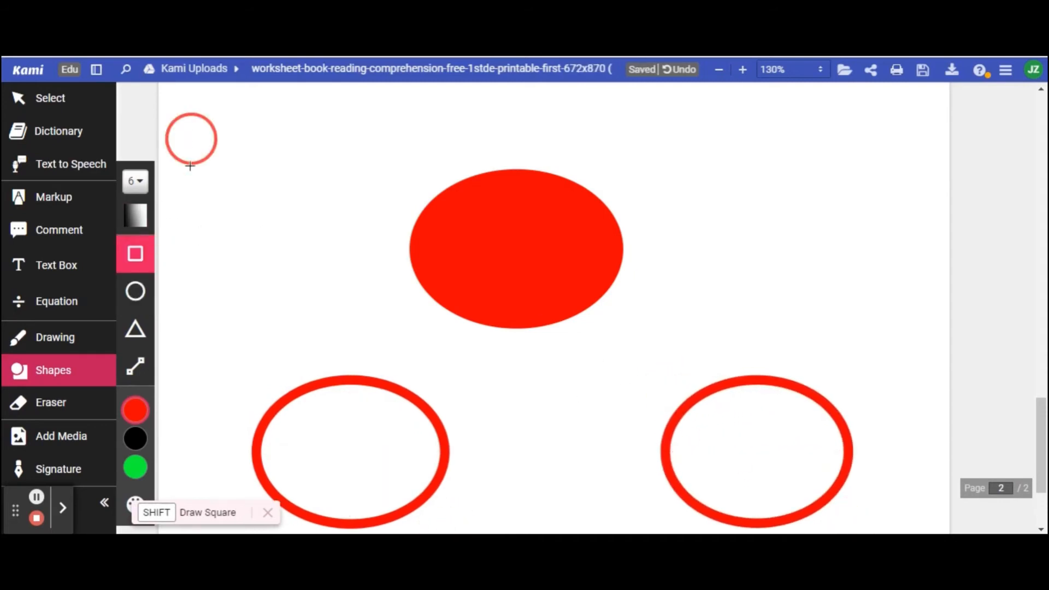
drag(187, 136, 341, 275)
click(136, 331)
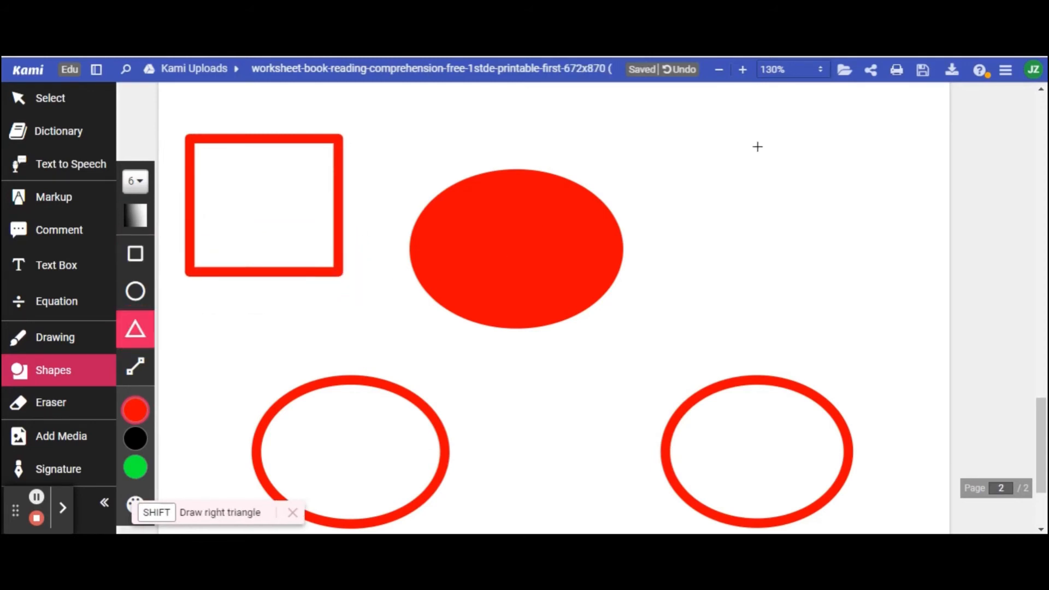
drag(757, 146, 857, 300)
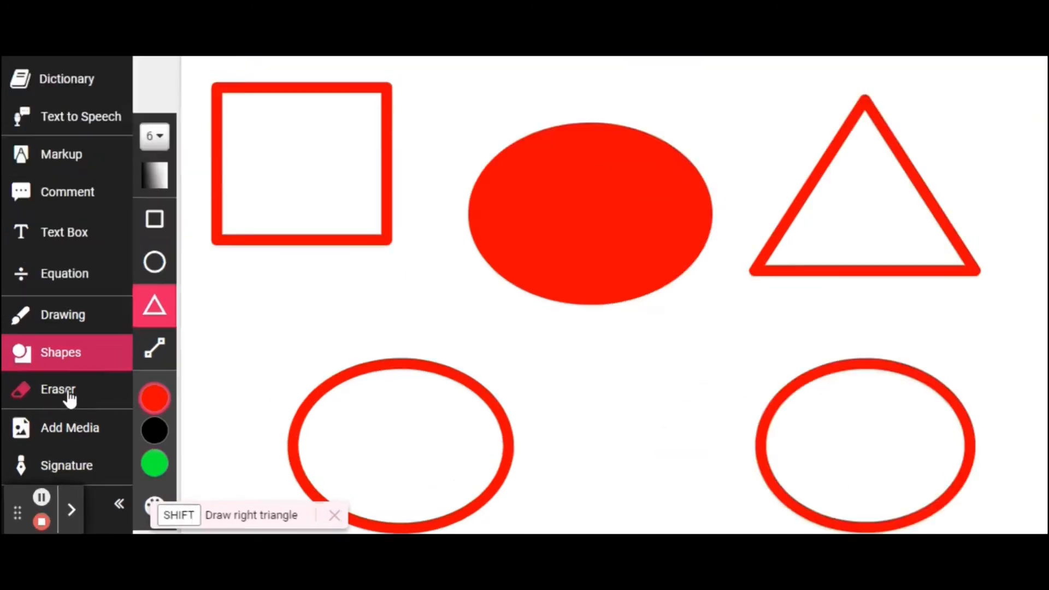
Step: Try erasing the yellow text box with the Eraser set to All Annotations, and undo the erasure
click(62, 414)
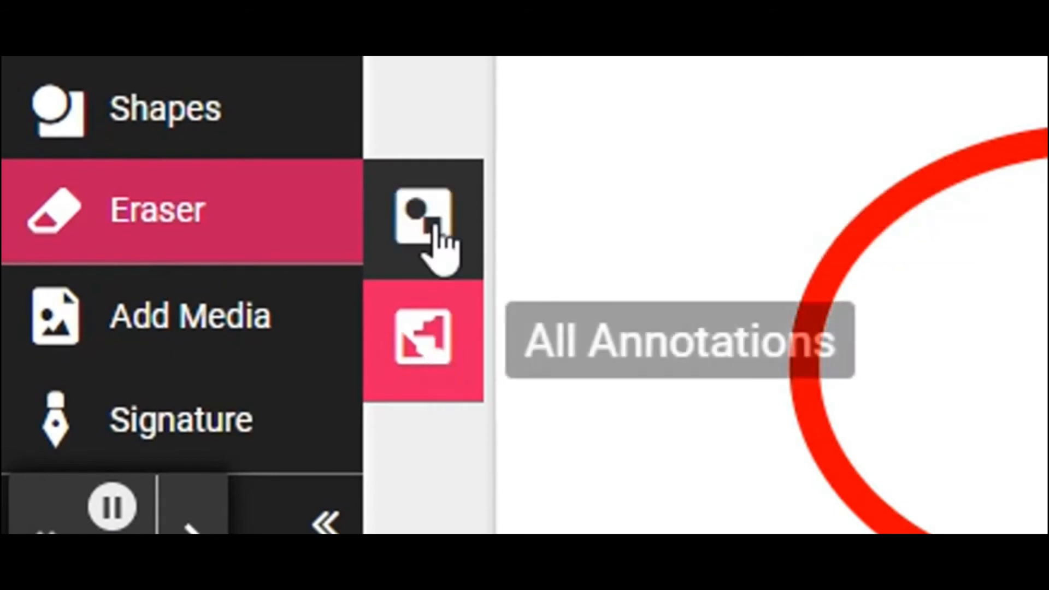
click(436, 222)
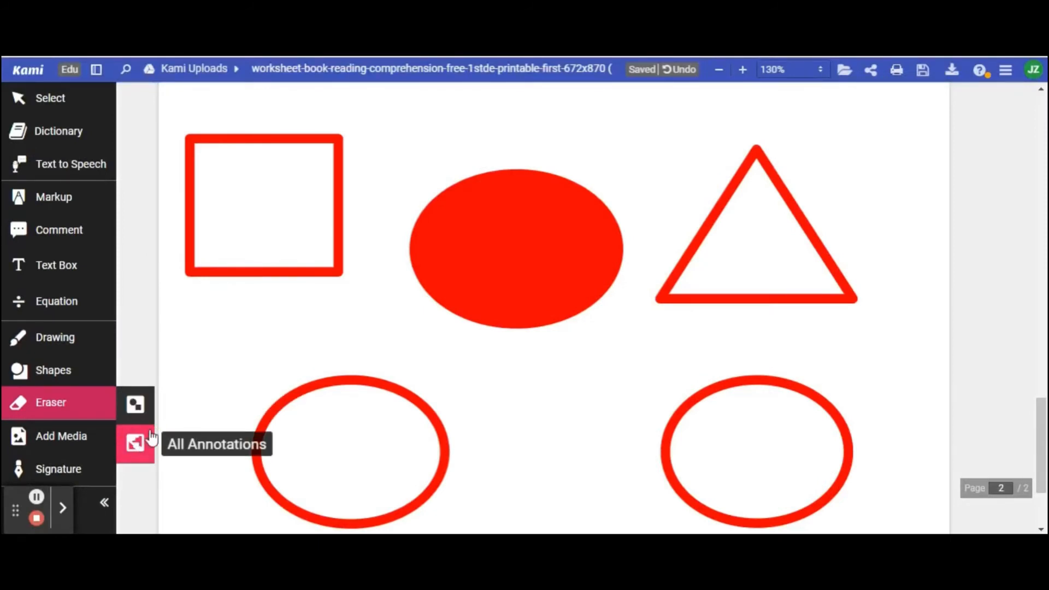
scroll(508, 175, up, 8)
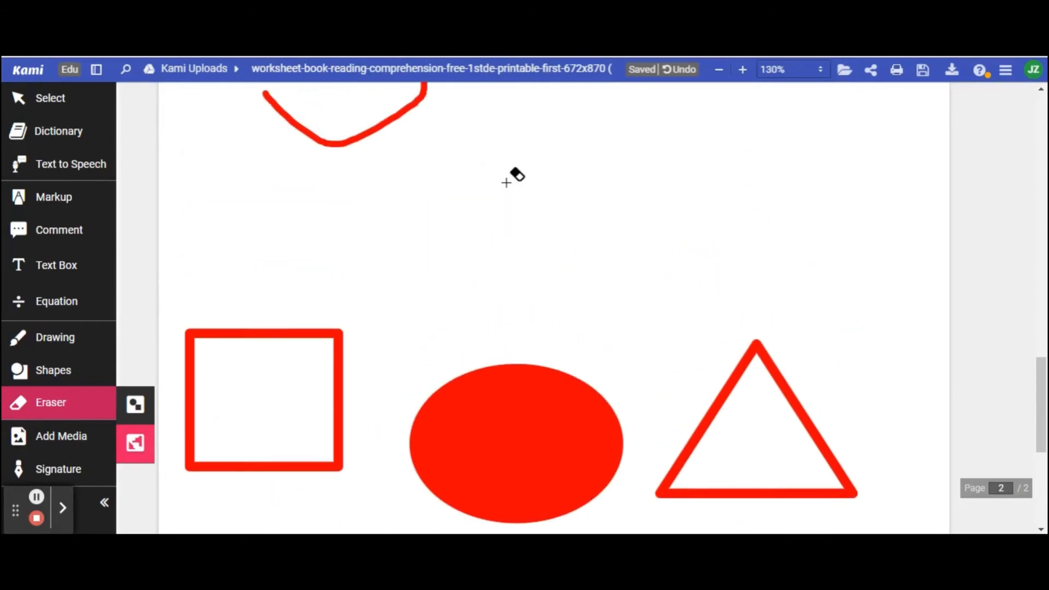
click(377, 266)
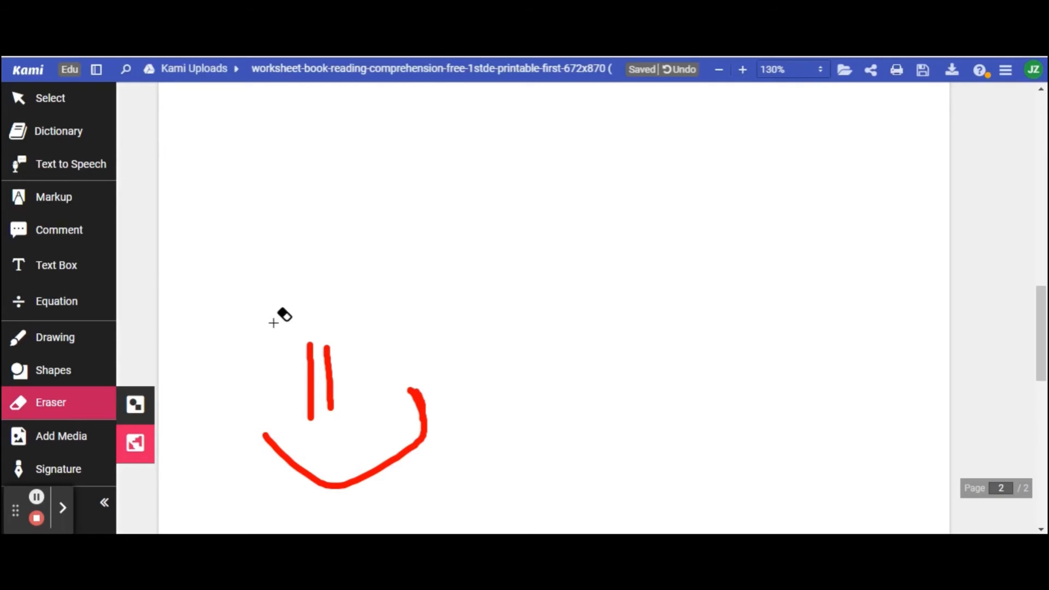
key(ctrl+z)
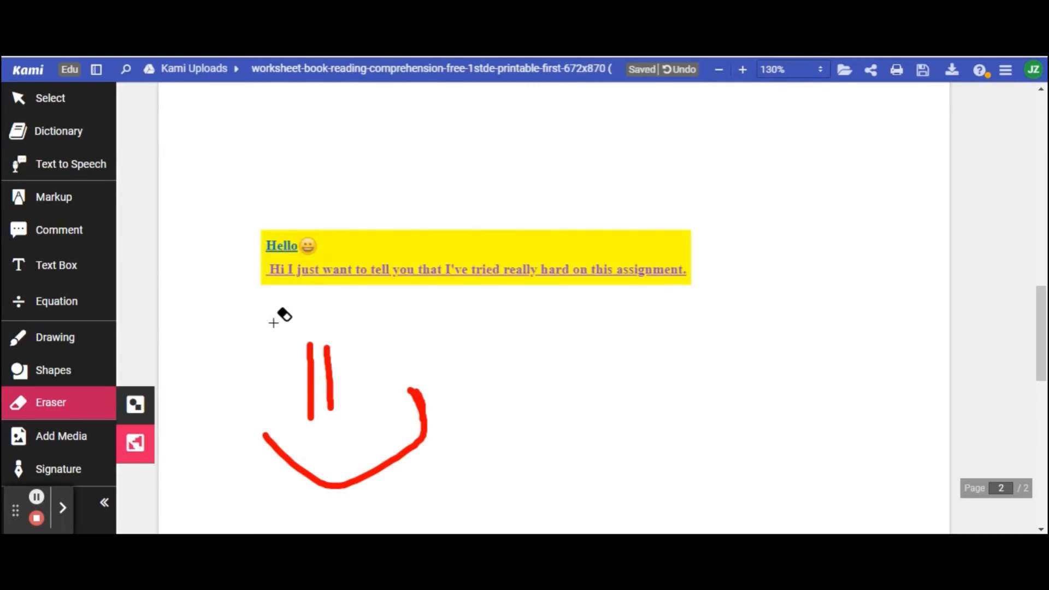
Step: Set the Eraser to Drawings and Shapes, erase the freehand red lines and smile, and sweep it across the text box
click(137, 405)
drag(363, 363, 314, 365)
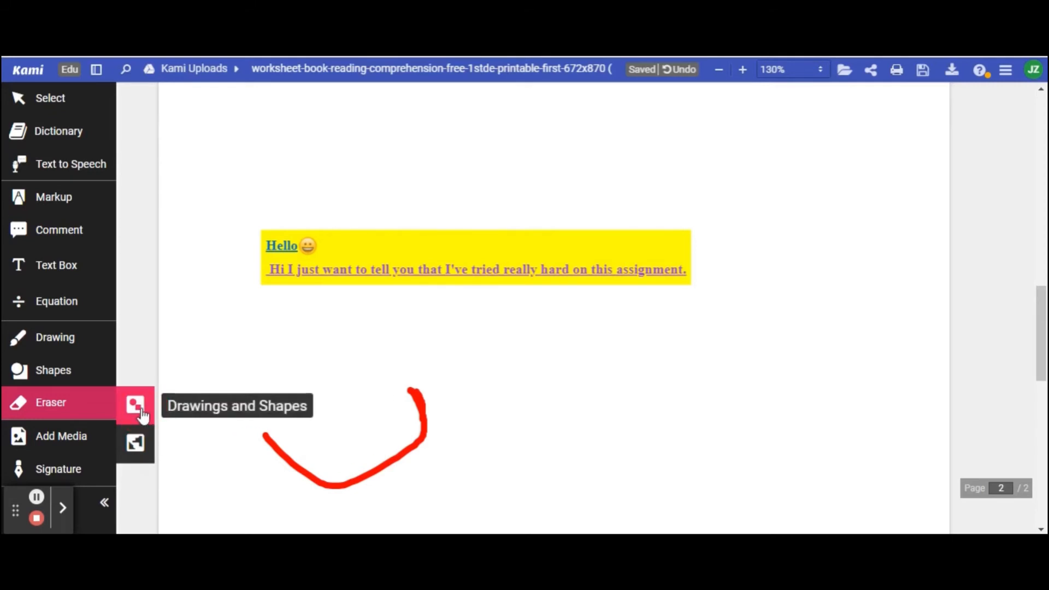
mouse_move(271, 446)
mouse_down()
mouse_move(435, 466)
mouse_move(471, 359)
mouse_move(412, 417)
mouse_up()
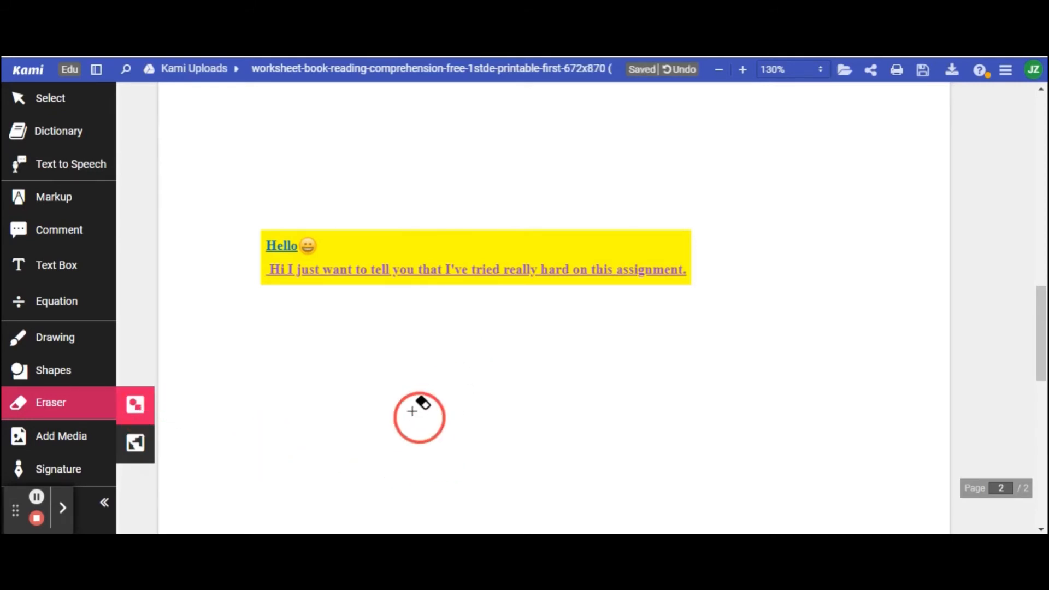
mouse_move(358, 248)
mouse_down()
mouse_move(351, 273)
mouse_move(427, 295)
mouse_move(374, 265)
mouse_move(278, 281)
mouse_move(501, 264)
mouse_move(419, 302)
mouse_move(657, 295)
mouse_move(588, 298)
mouse_up()
Step: Erase the outlined rectangle and the triangle beside the filled ellipse
scroll(507, 359, down, 8)
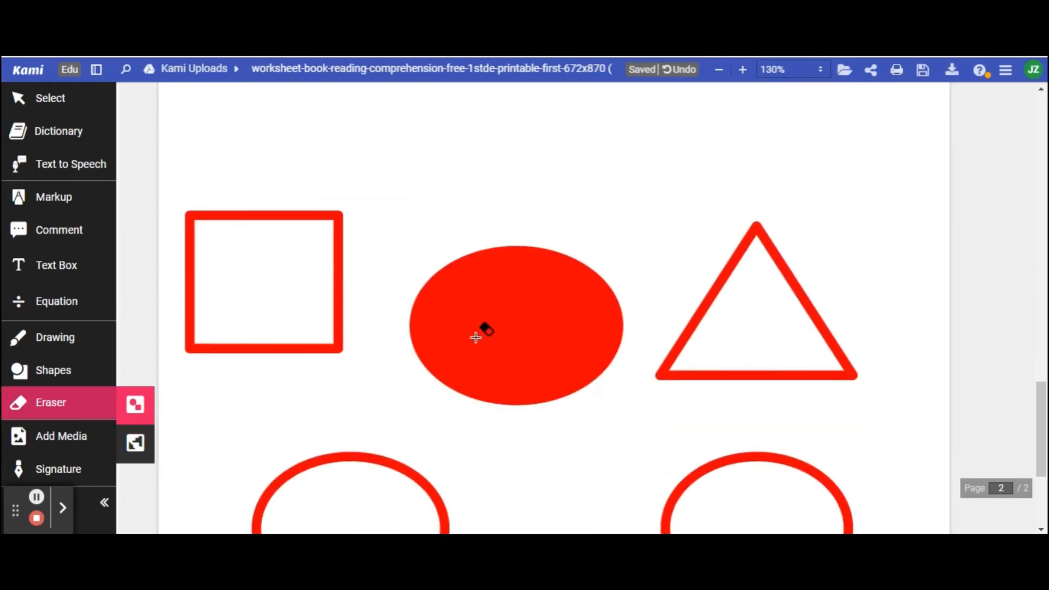
click(313, 214)
click(769, 264)
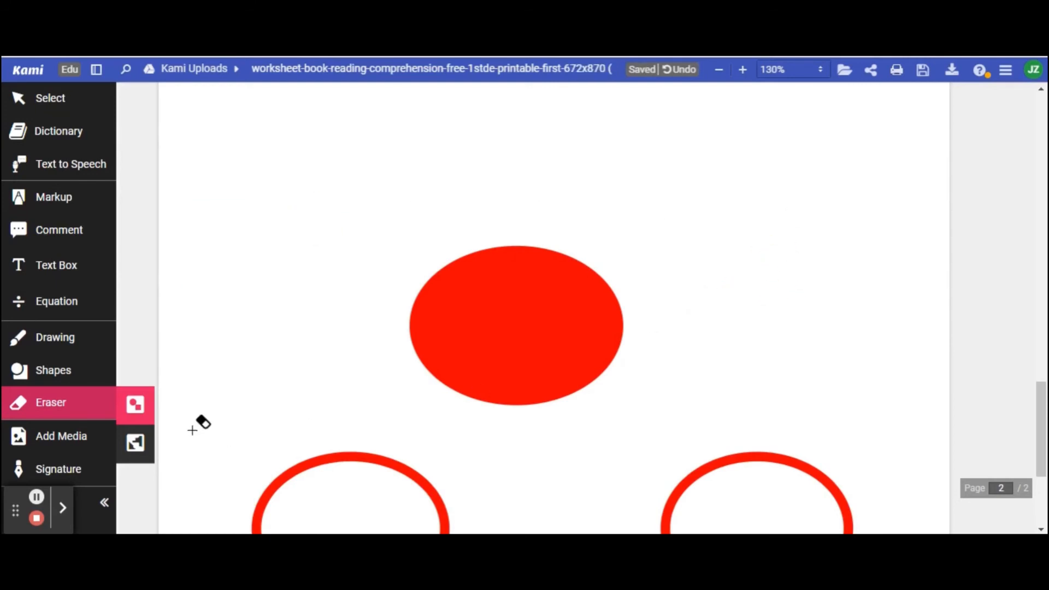
Step: Connect the filled ellipse to each of the two outlined ellipses with a straight red line
scroll(309, 365, down, 2)
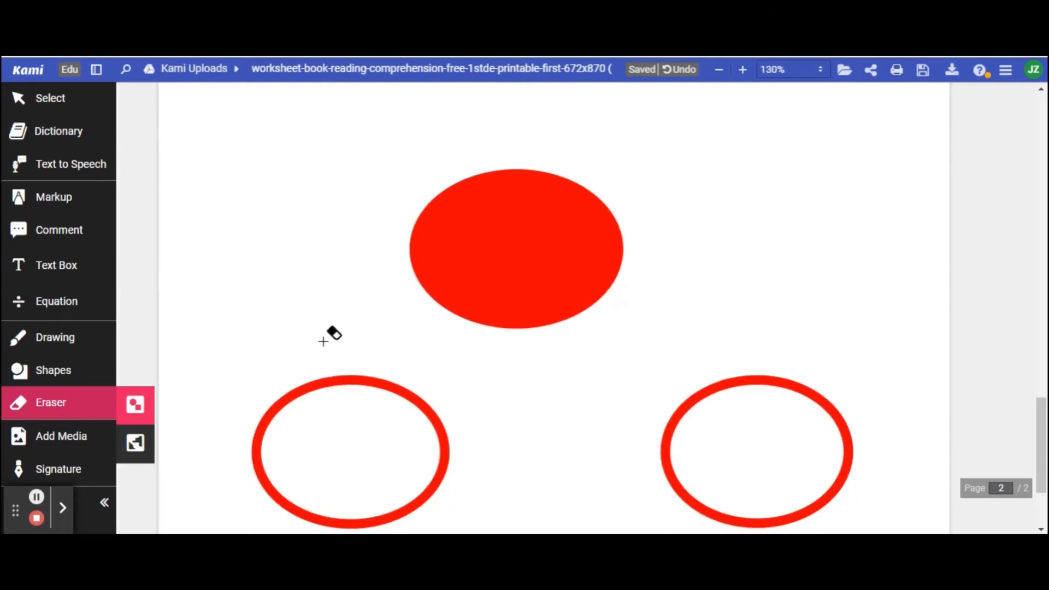
click(62, 372)
click(135, 367)
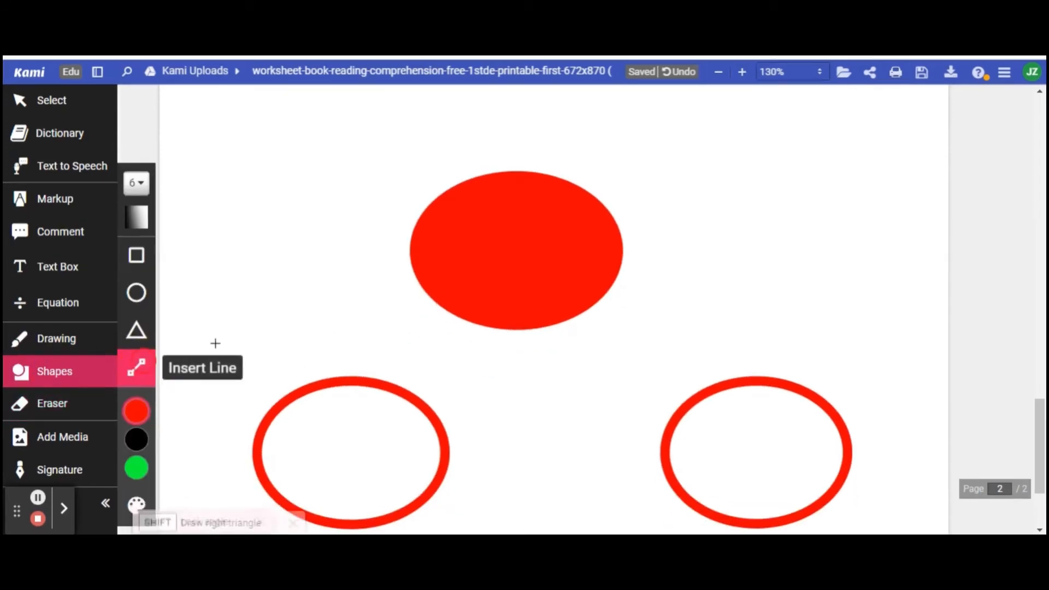
drag(445, 307, 385, 387)
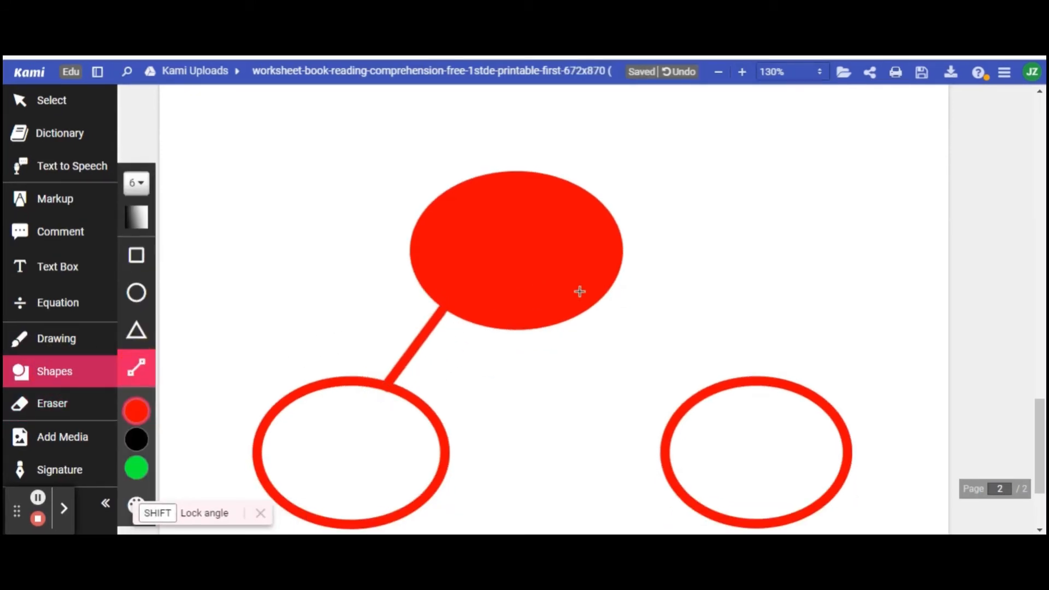
drag(580, 291, 703, 395)
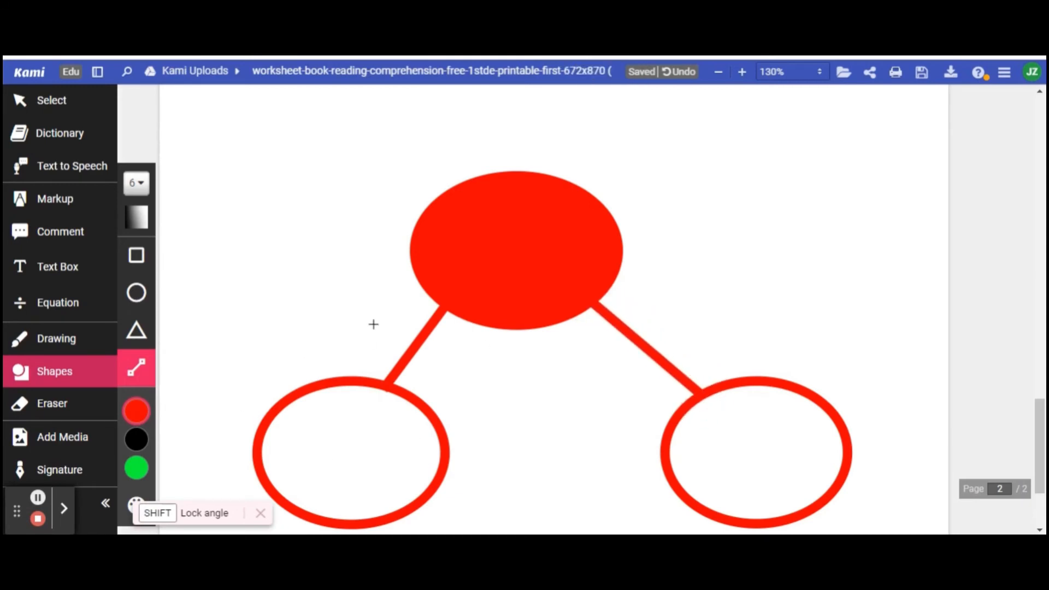
Step: Add a text box reading "40" beside the filled ellipse, in black at font size 48
click(52, 342)
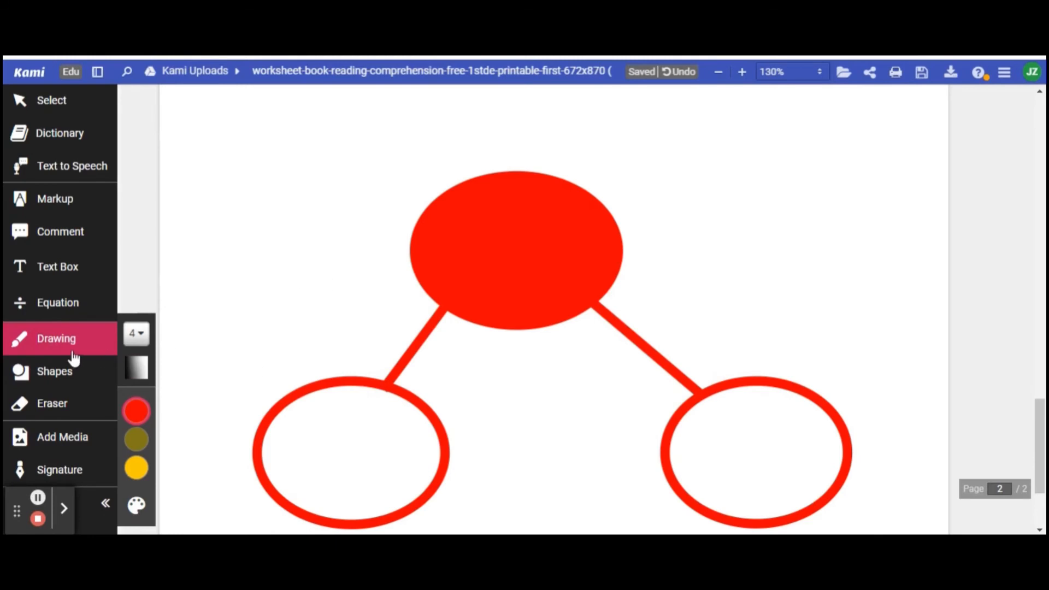
click(26, 269)
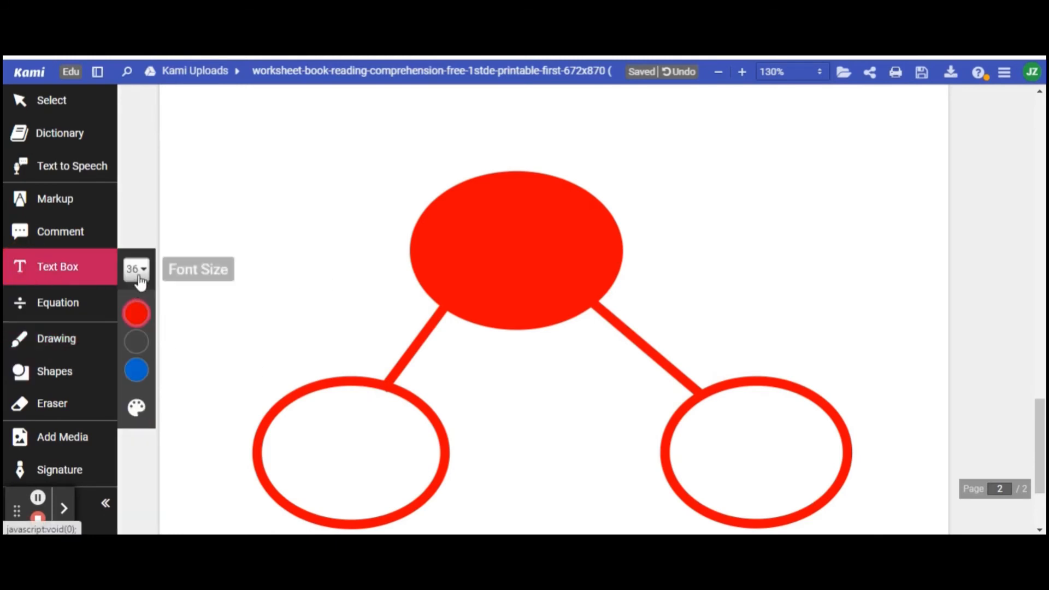
mouse_move(136, 347)
click(172, 320)
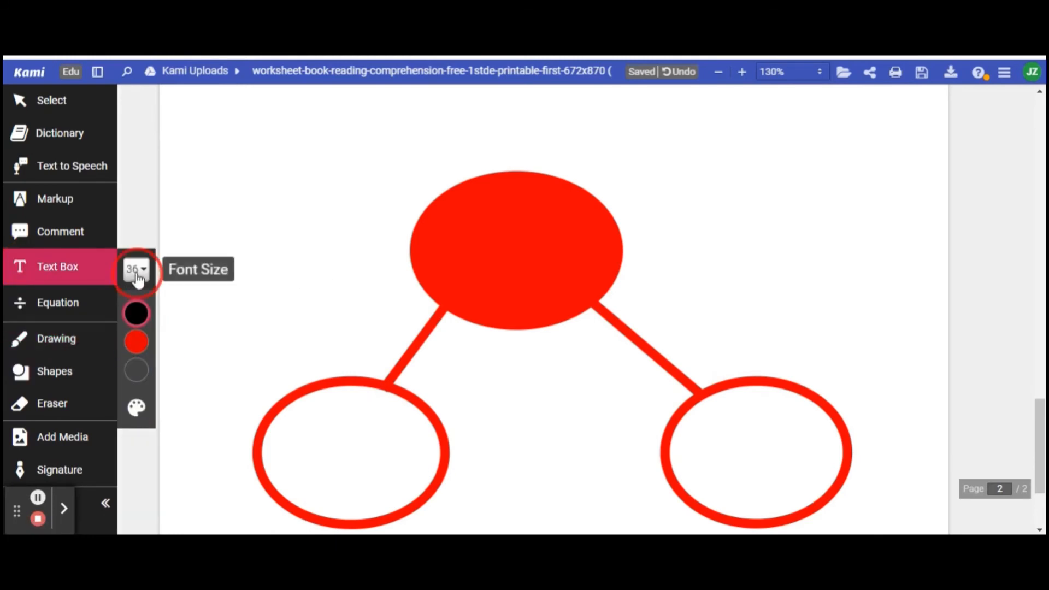
click(136, 269)
click(201, 483)
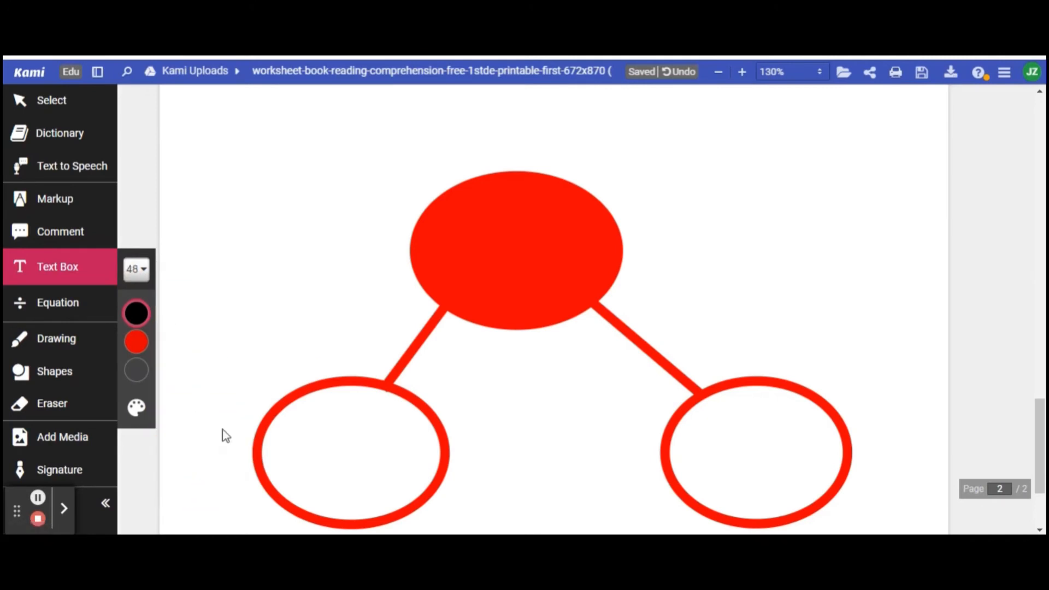
click(482, 240)
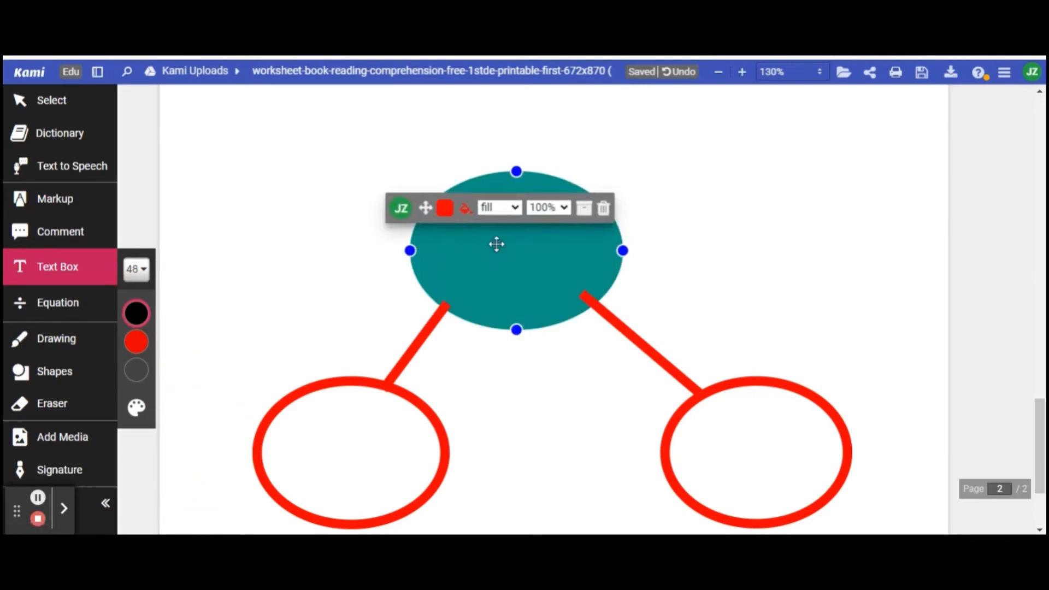
click(345, 230)
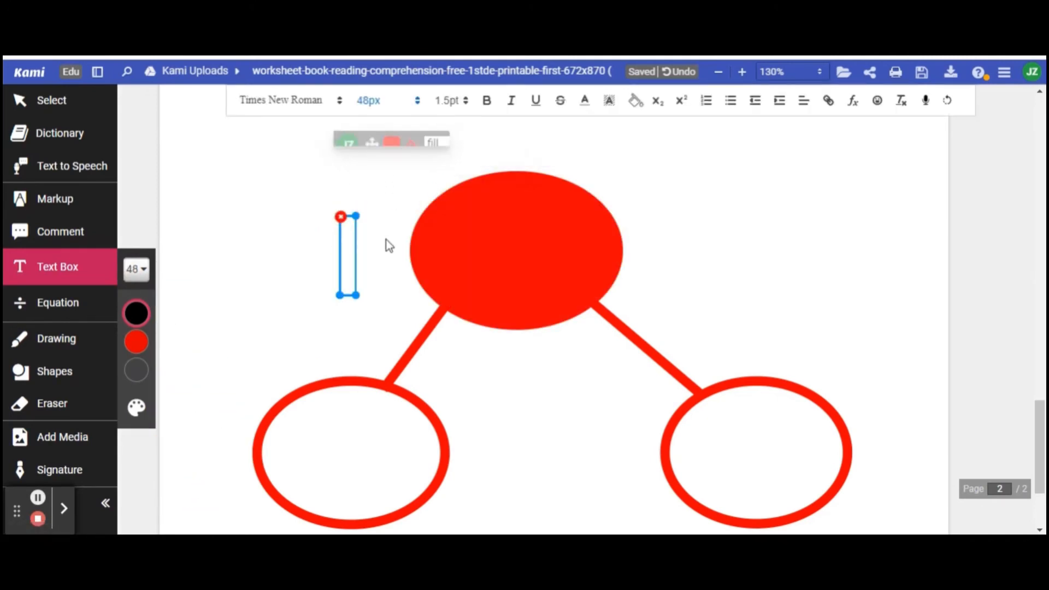
text(40)
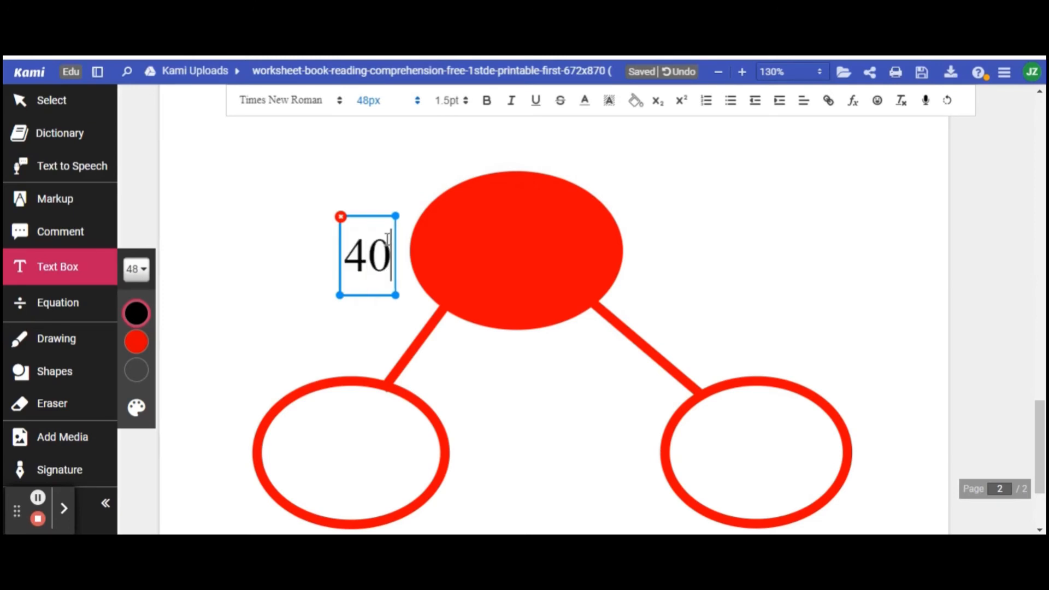
Step: Move the "40" text box onto the centre of the filled ellipse and set its font size to 60px
drag(364, 217, 598, 176)
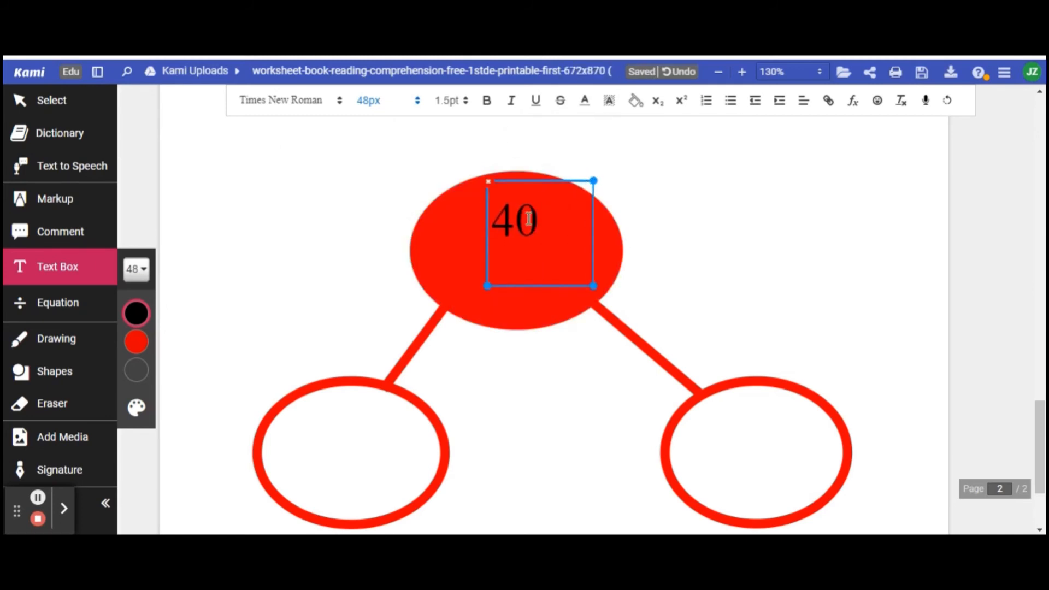
drag(539, 221, 486, 212)
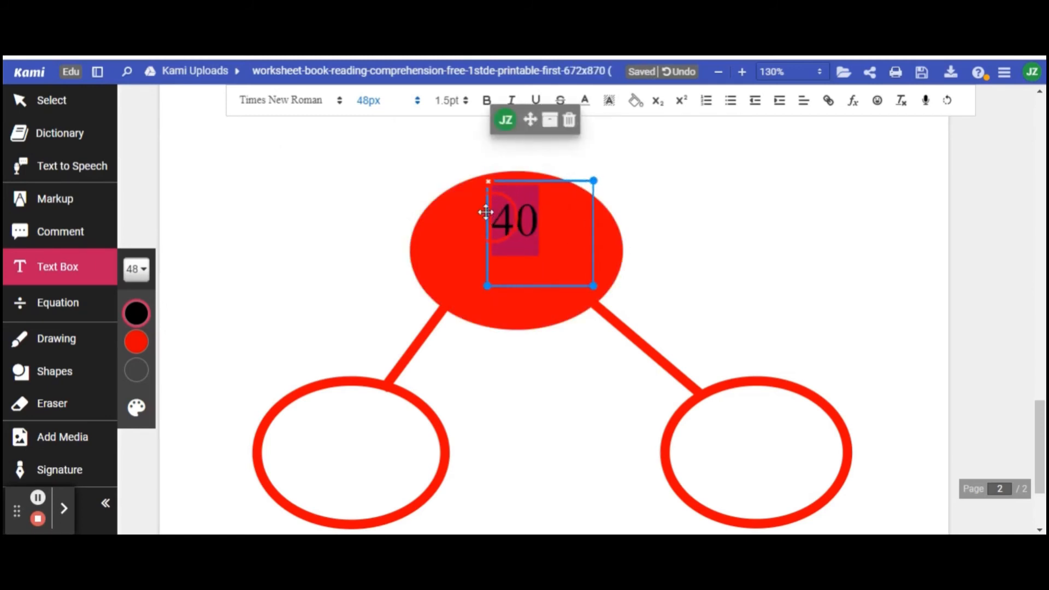
click(416, 102)
click(370, 362)
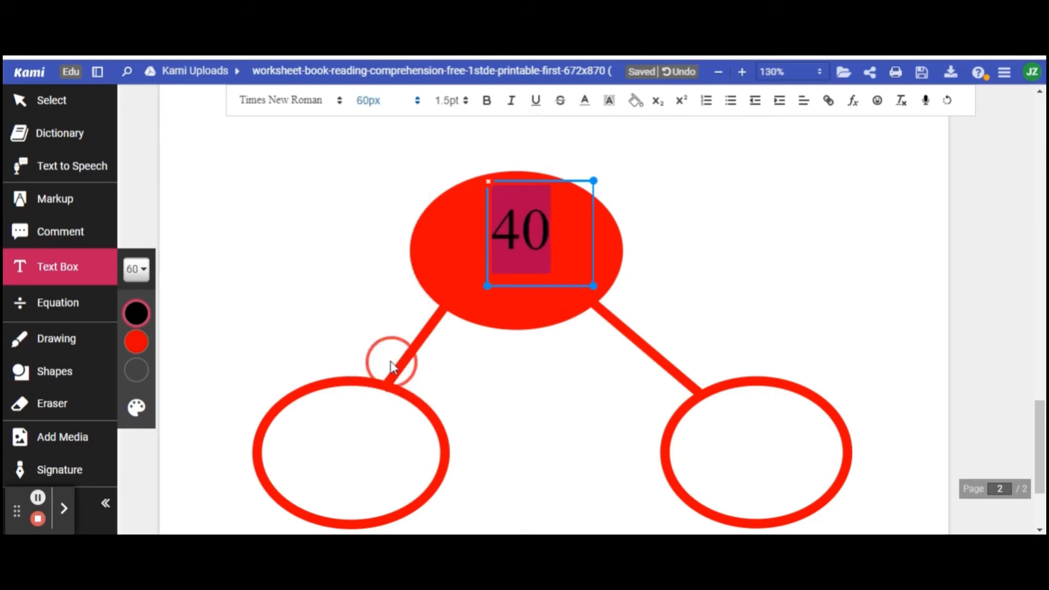
drag(553, 183, 545, 195)
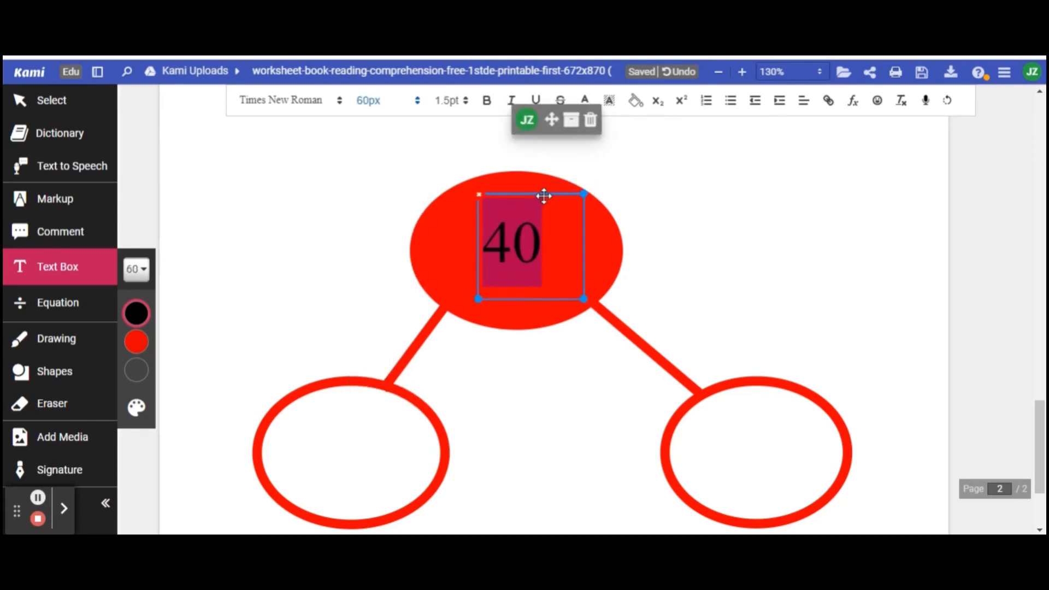
click(418, 218)
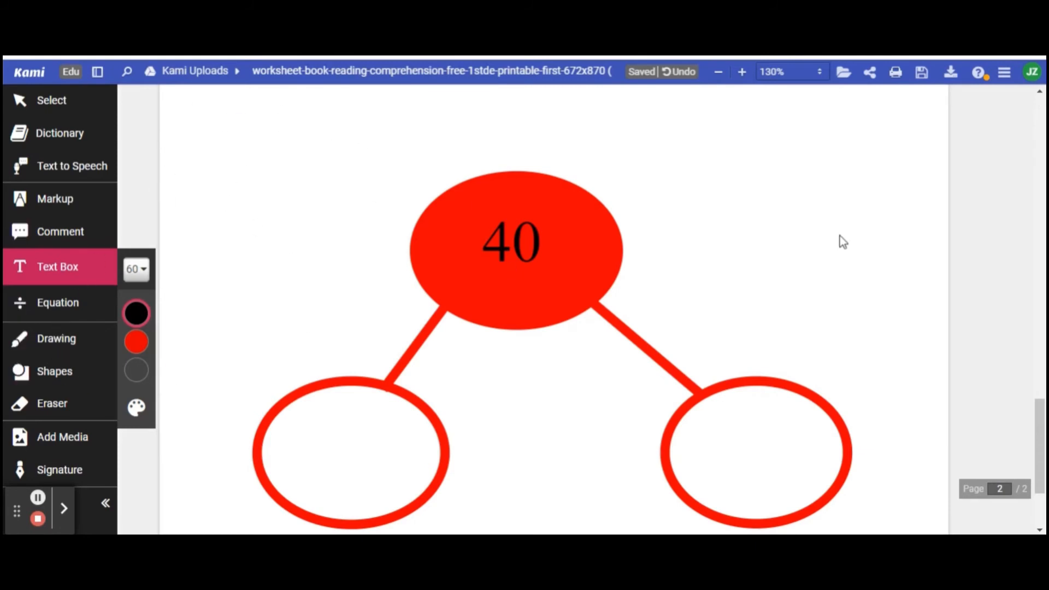
Step: Handwrite 10 inside the left outlined ellipse and 30 inside the right one with the red Drawing tool
scroll(898, 265, down, 1)
click(62, 330)
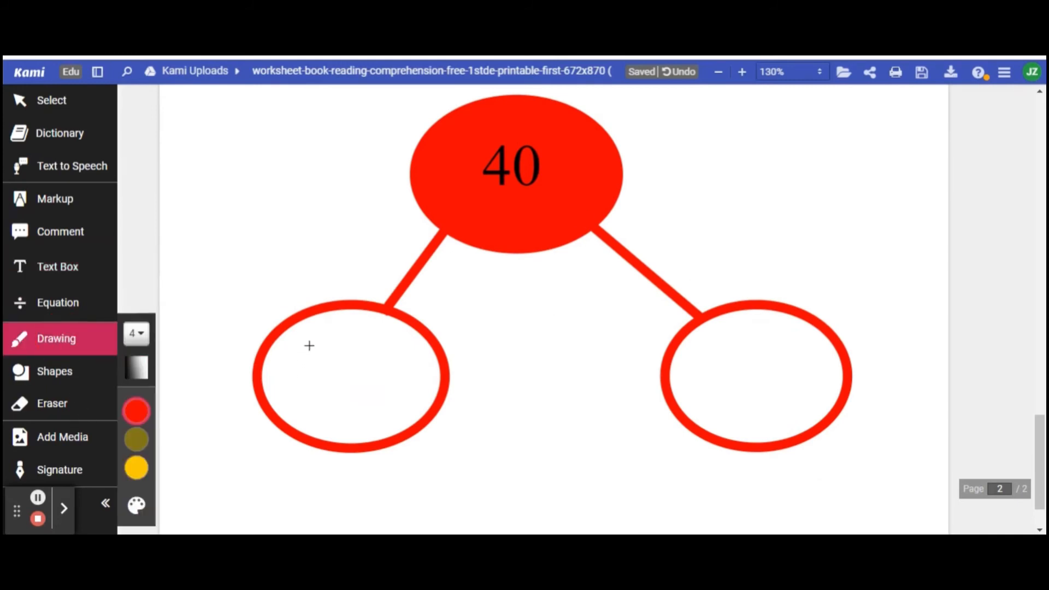
drag(309, 346, 310, 406)
mouse_move(354, 351)
mouse_down()
mouse_move(355, 403)
mouse_move(355, 359)
mouse_up()
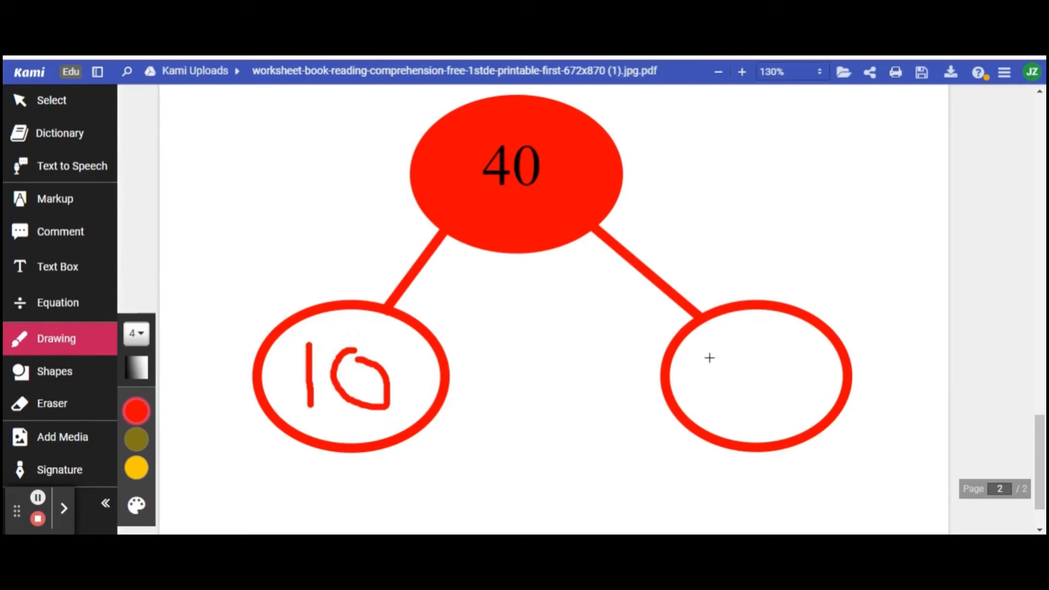
mouse_move(709, 357)
mouse_down()
mouse_move(736, 402)
mouse_move(712, 407)
mouse_up()
mouse_move(778, 353)
mouse_down()
mouse_move(767, 369)
mouse_move(808, 383)
mouse_move(782, 356)
mouse_up()
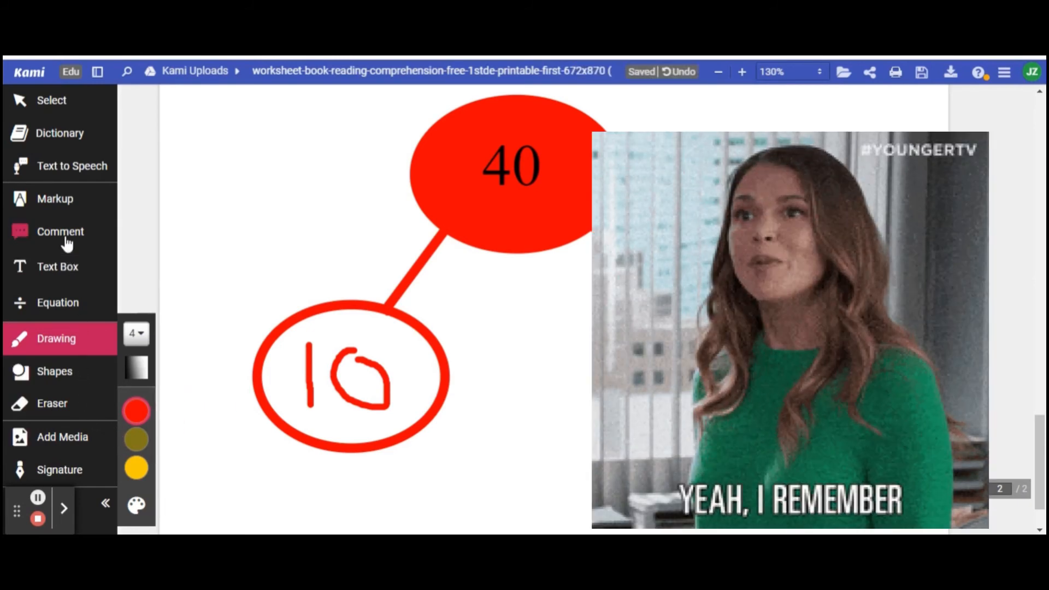
Step: Place a screen capture comment between the two outlined ellipses and start recording the entire Screen 1
click(66, 242)
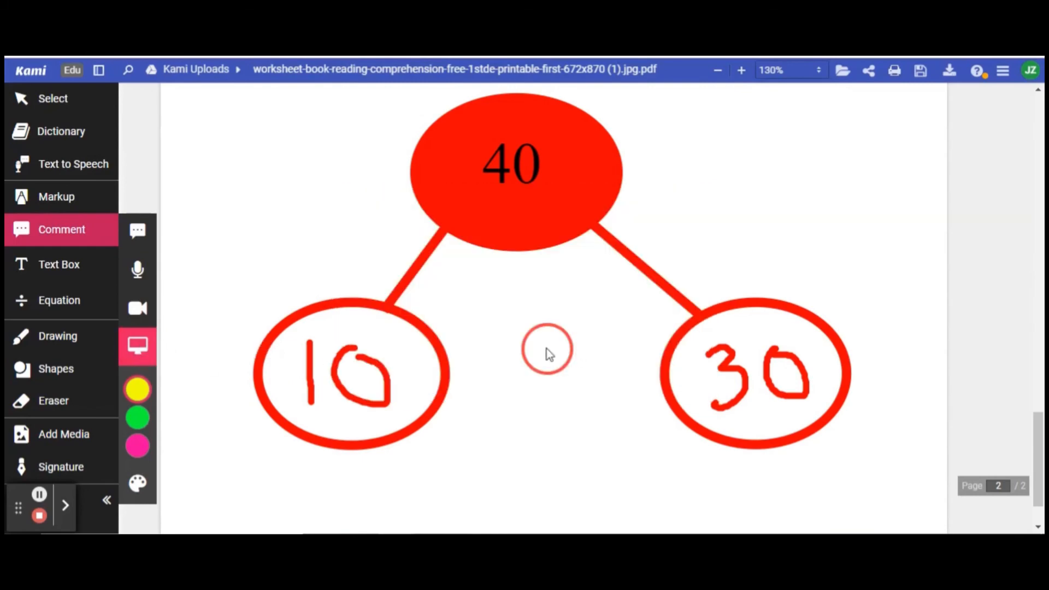
click(547, 349)
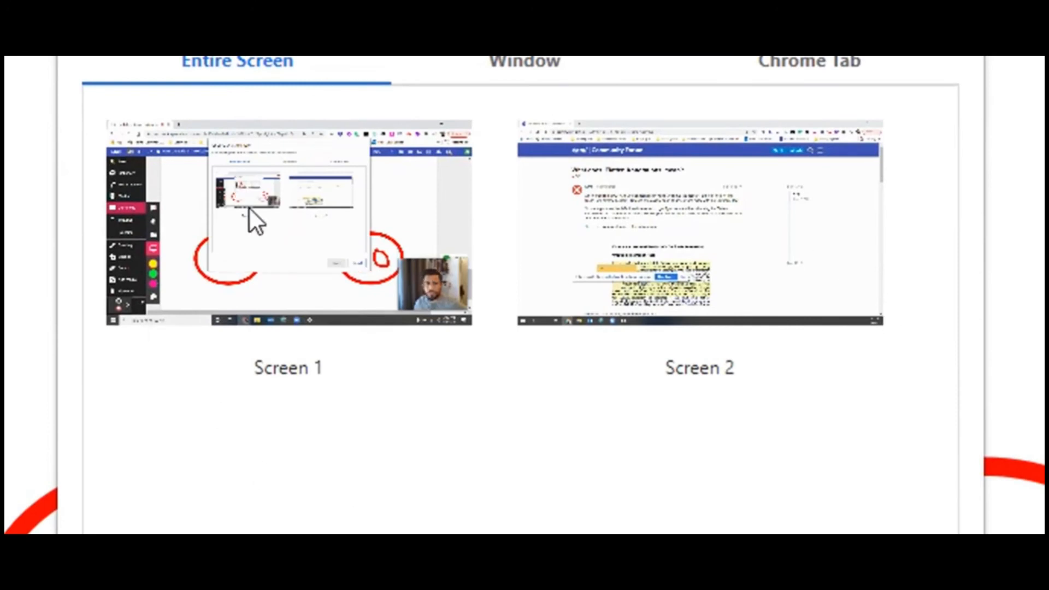
double_click(303, 235)
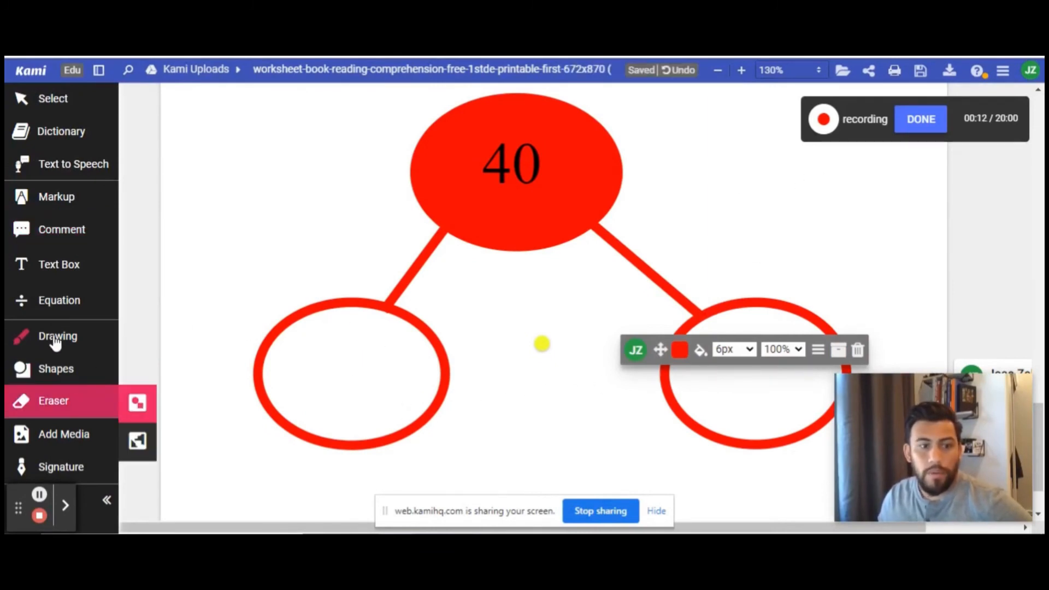
Step: During the recording, handwrite 10 in the empty left ellipse and 30 in the empty right ellipse in red
click(52, 336)
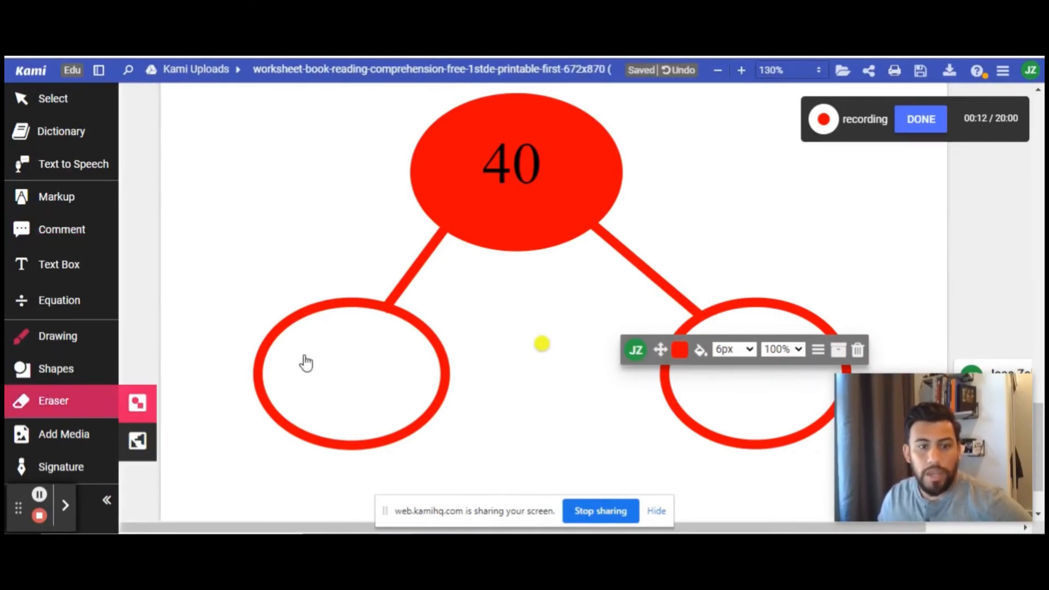
drag(298, 348, 304, 405)
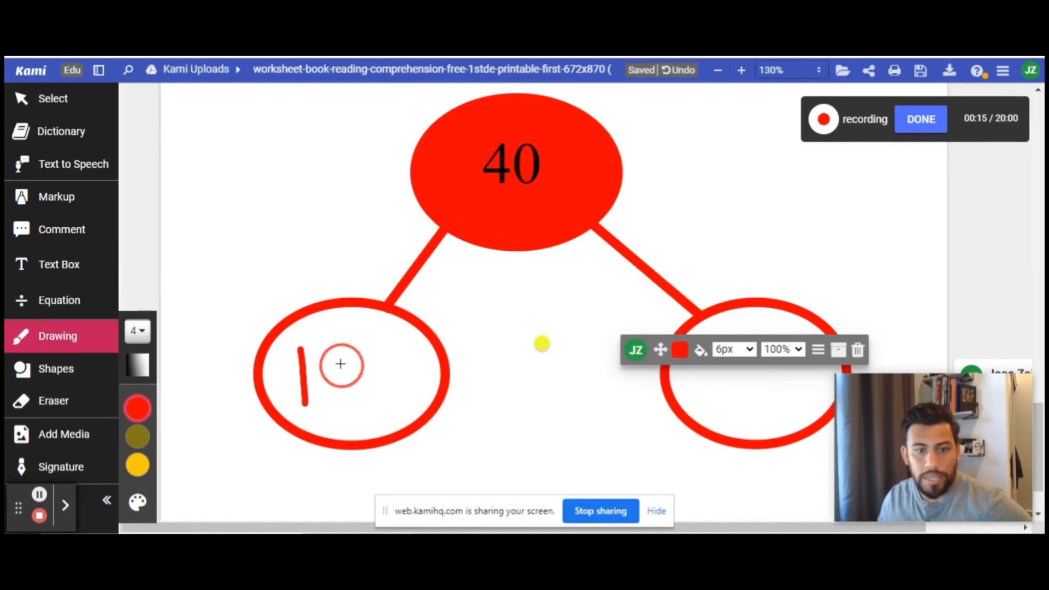
mouse_move(339, 363)
mouse_down()
mouse_move(363, 342)
mouse_move(332, 358)
mouse_up()
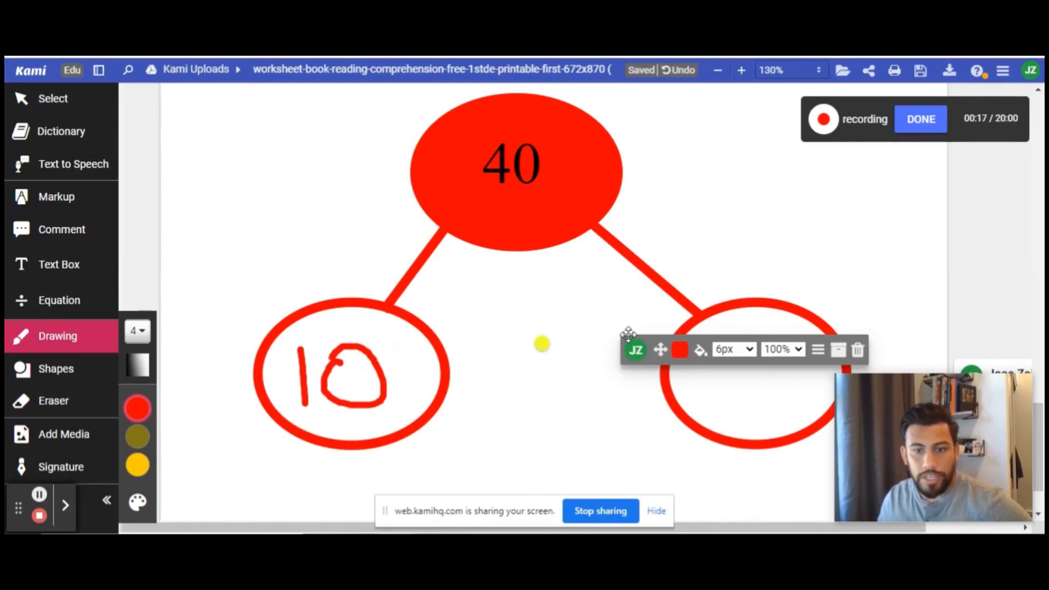
mouse_move(694, 367)
mouse_down()
mouse_move(711, 402)
mouse_move(696, 417)
mouse_up()
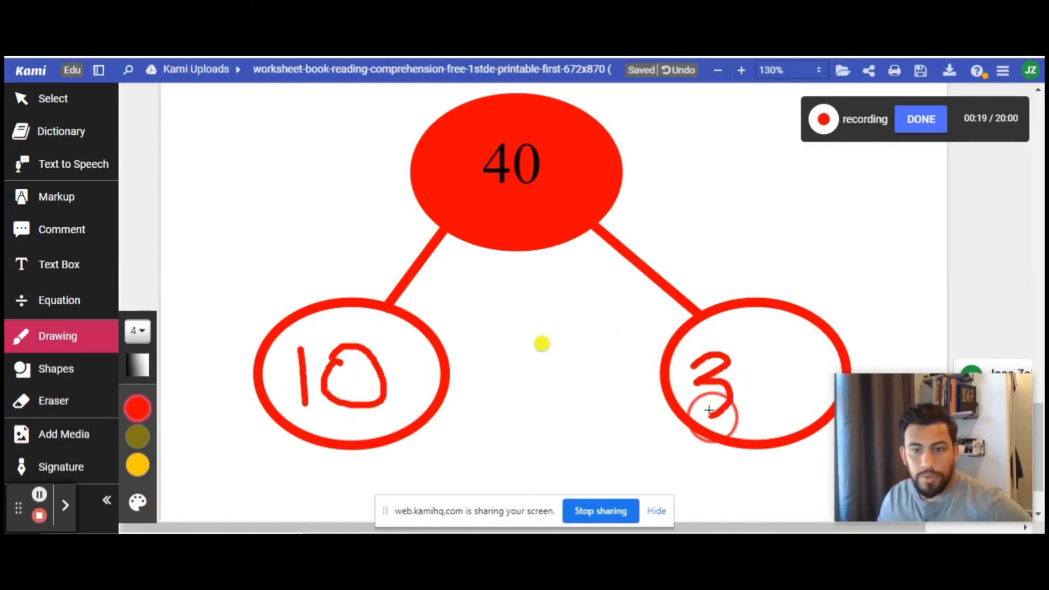
mouse_move(759, 362)
mouse_down()
mouse_move(776, 407)
mouse_move(759, 363)
mouse_up()
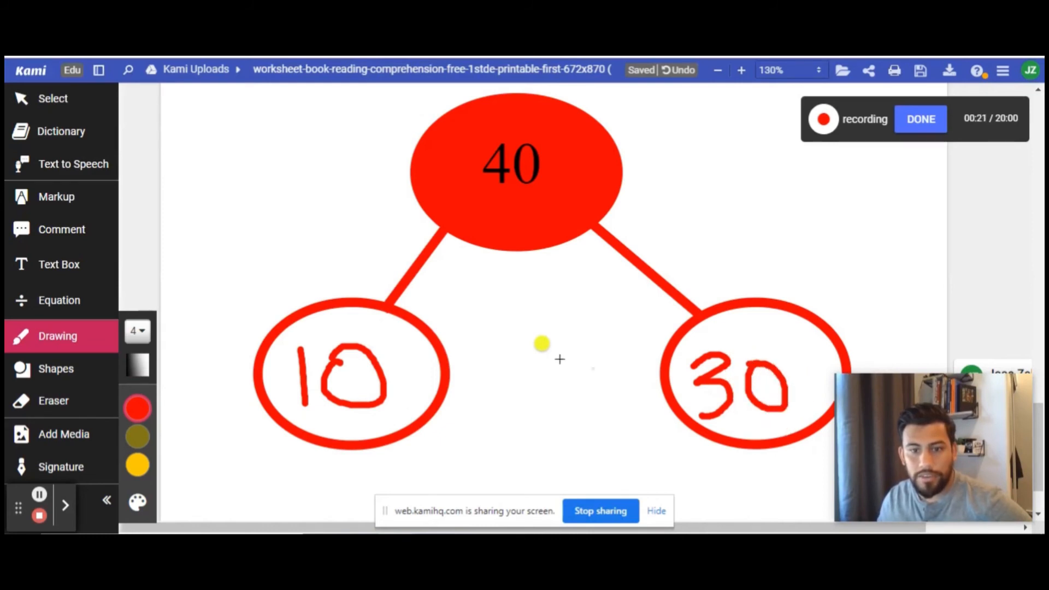
Step: Handwrite the equation 10+30=40 in red below the outlined ellipses and finish the screen recording
drag(452, 437, 453, 485)
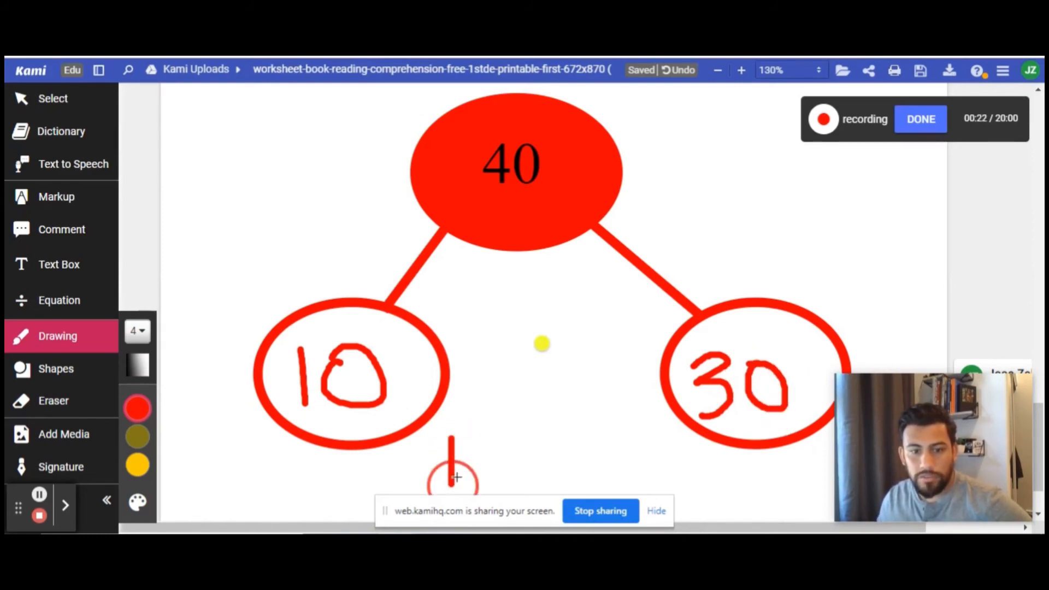
mouse_move(469, 446)
mouse_down()
mouse_move(492, 477)
mouse_move(480, 447)
mouse_move(552, 464)
mouse_move(528, 489)
mouse_up()
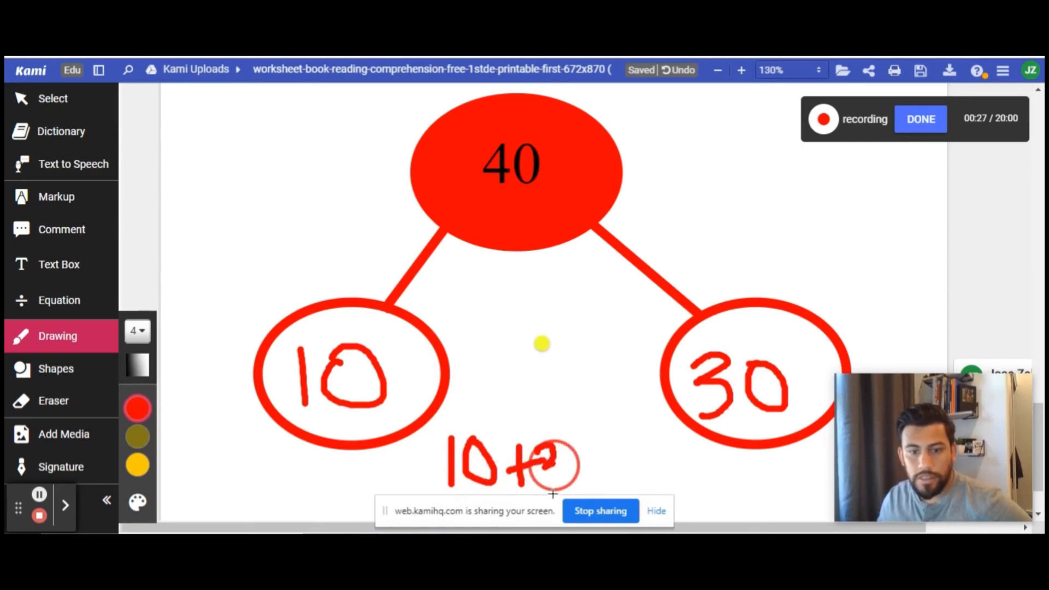
mouse_move(583, 459)
mouse_down()
mouse_move(674, 488)
mouse_move(692, 505)
mouse_up()
drag(706, 464, 700, 473)
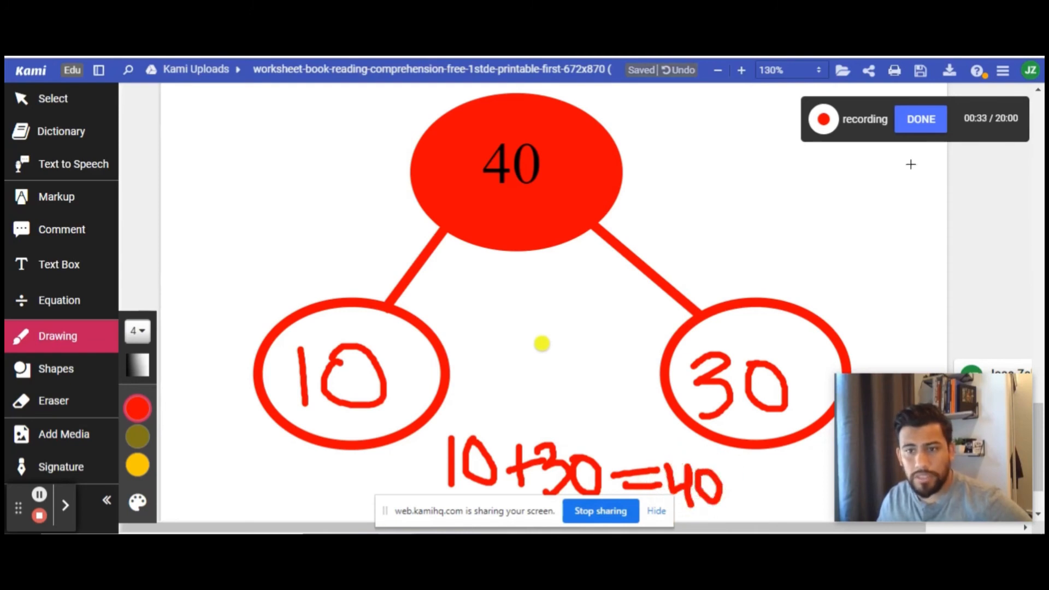
click(915, 124)
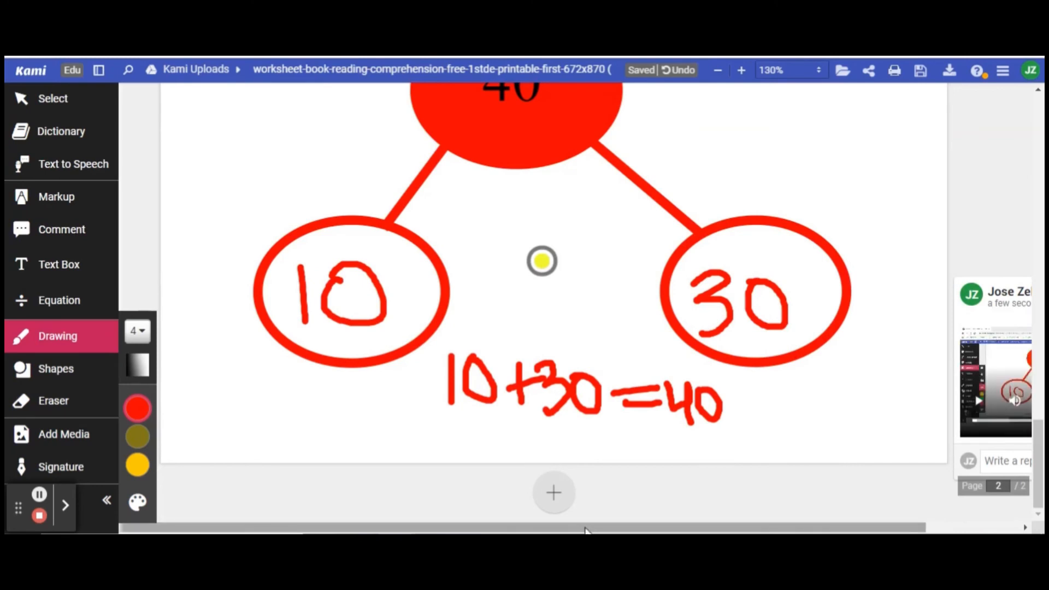
Step: Play back part of the recorded screen capture comment beside the page
click(719, 72)
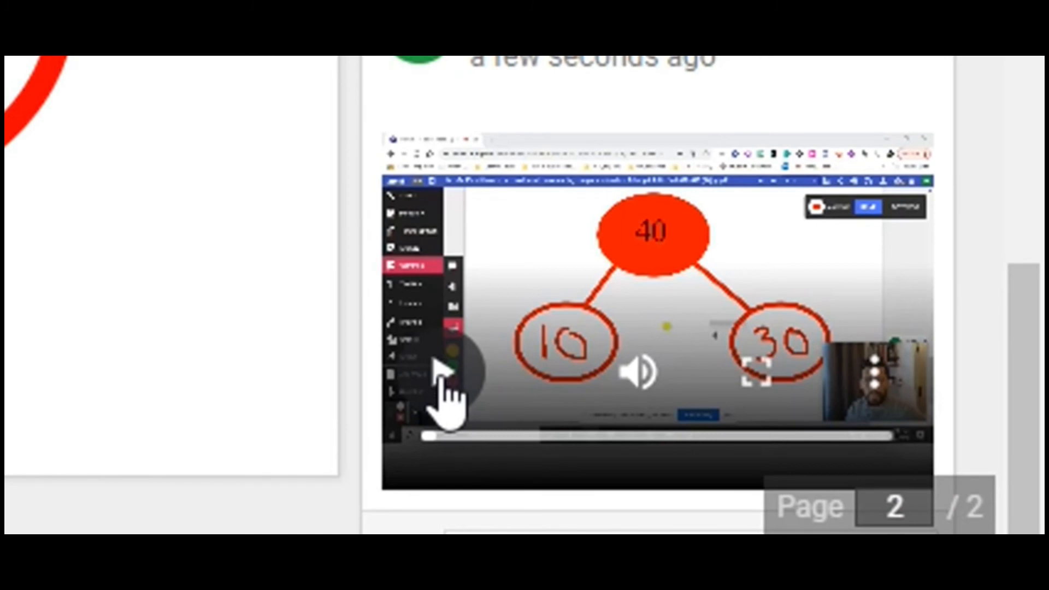
click(443, 377)
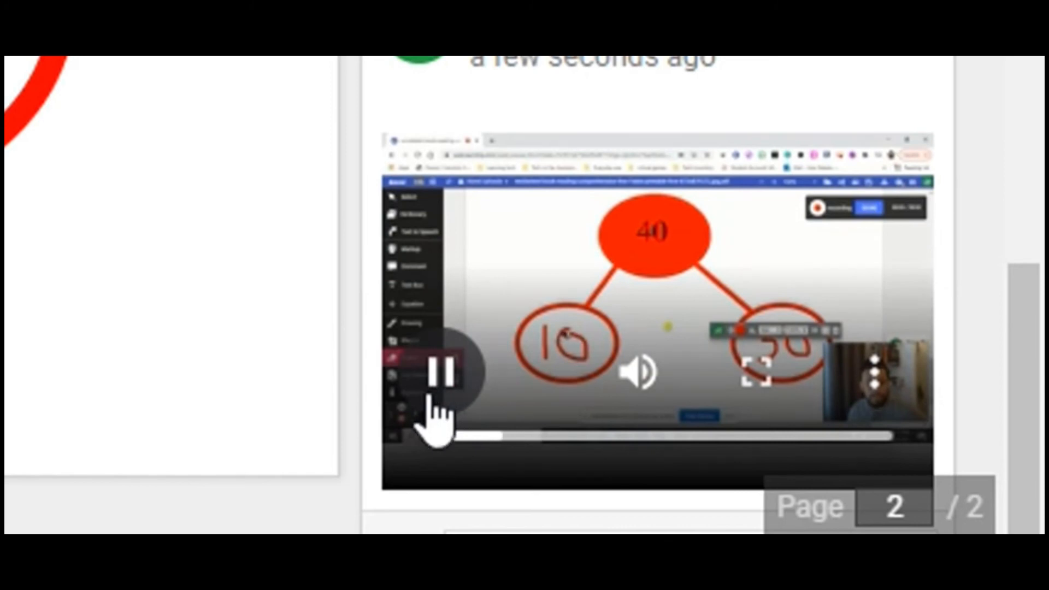
click(702, 368)
click(702, 367)
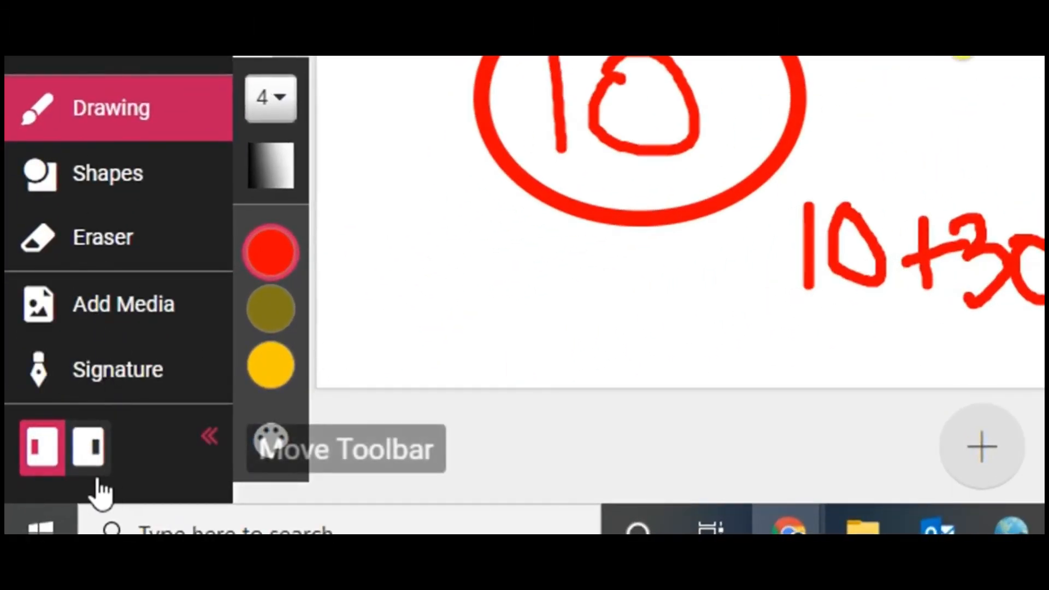
Step: Move the toolbar to the opposite side of the window and return it to its original side
click(89, 452)
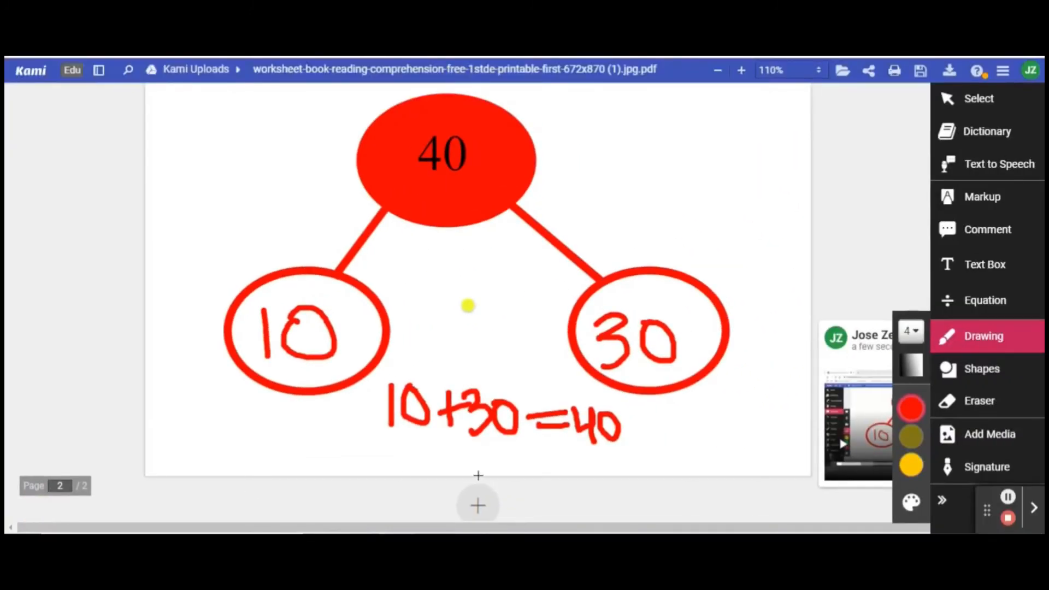
click(1020, 504)
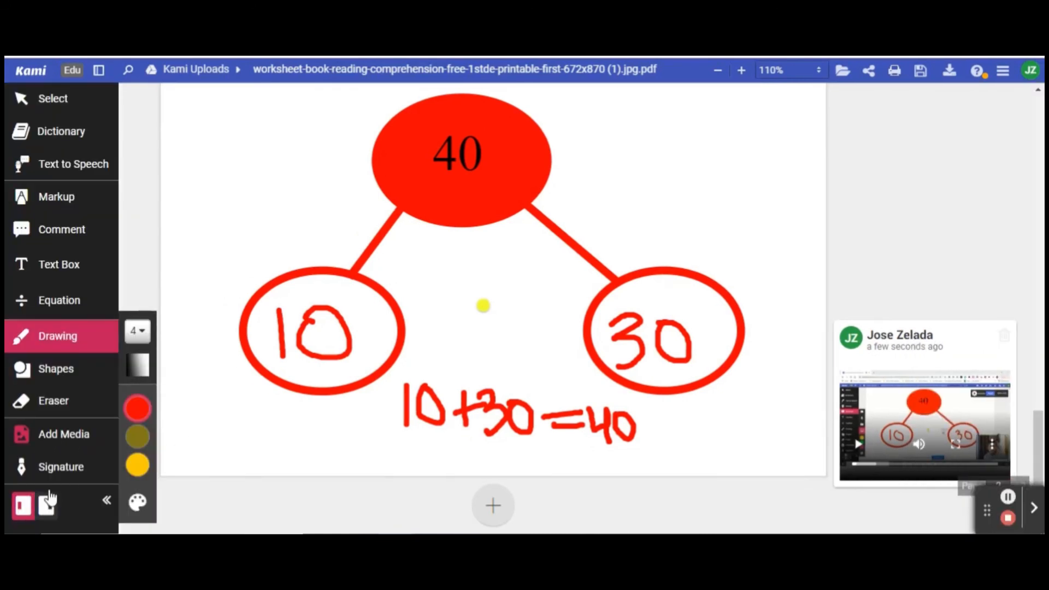
Step: Place the A+ dog sticker on the page beside the filled ellipse
click(60, 435)
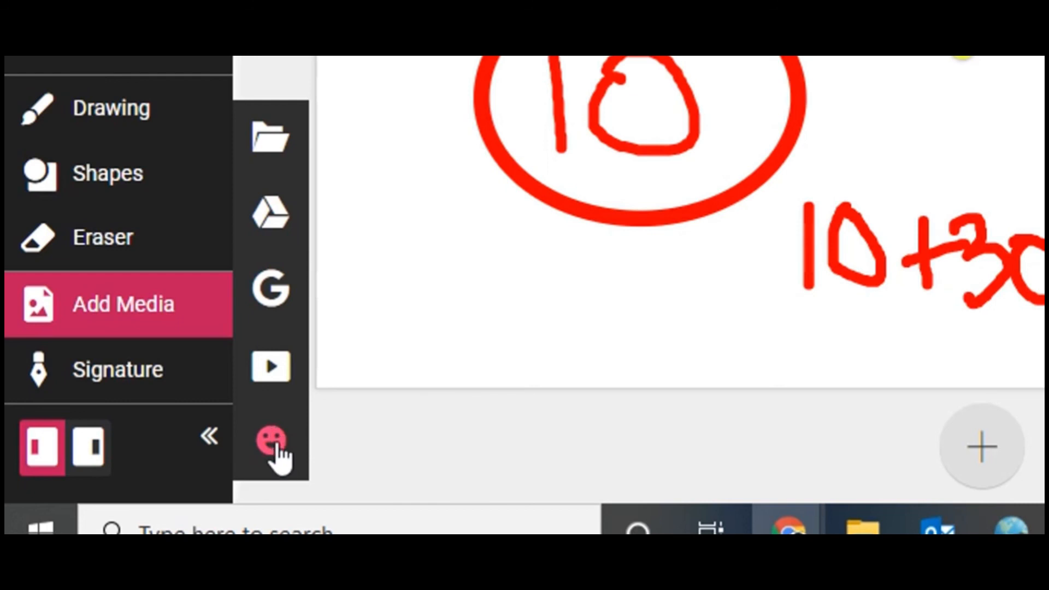
click(274, 443)
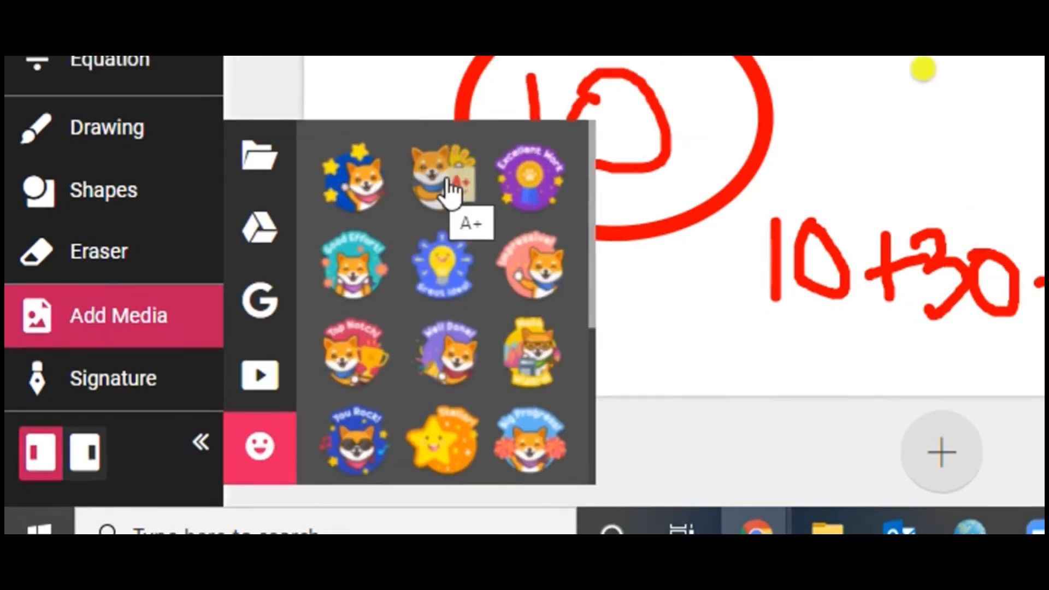
click(461, 161)
click(684, 156)
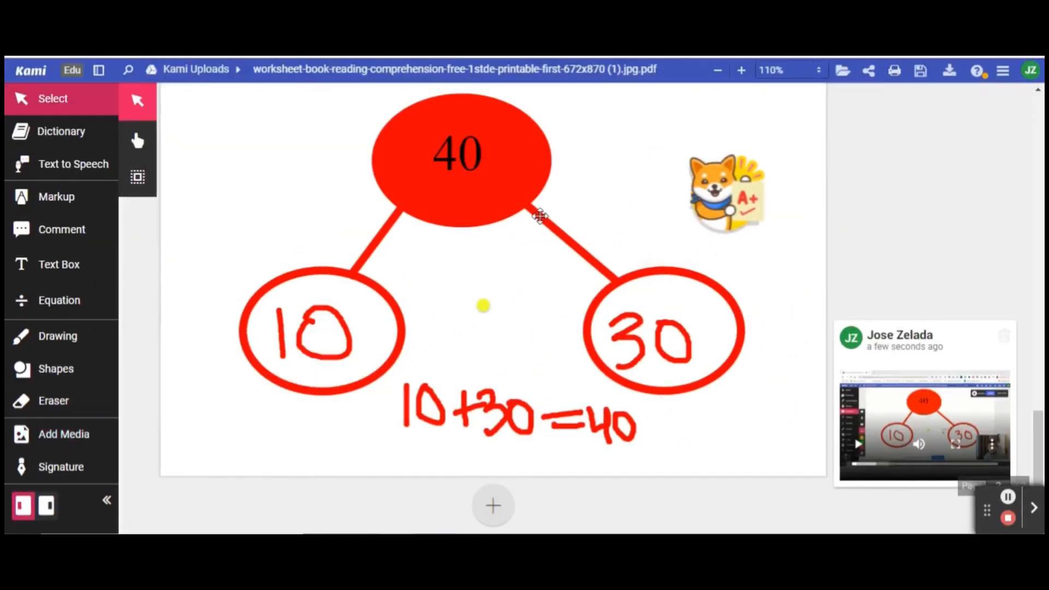
Step: Delete the previously saved signature from the signature collection
click(60, 433)
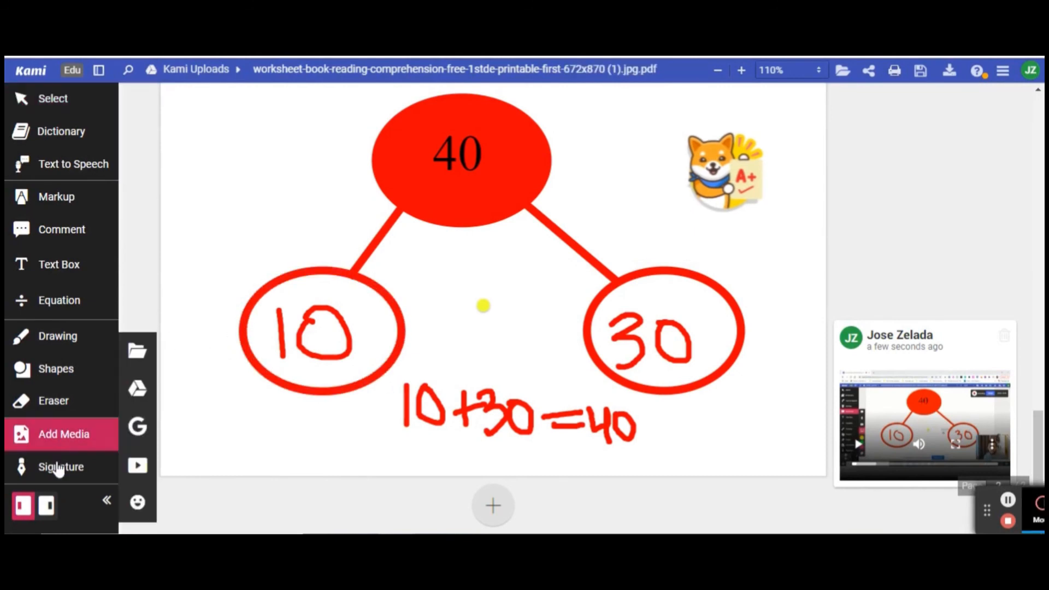
click(56, 468)
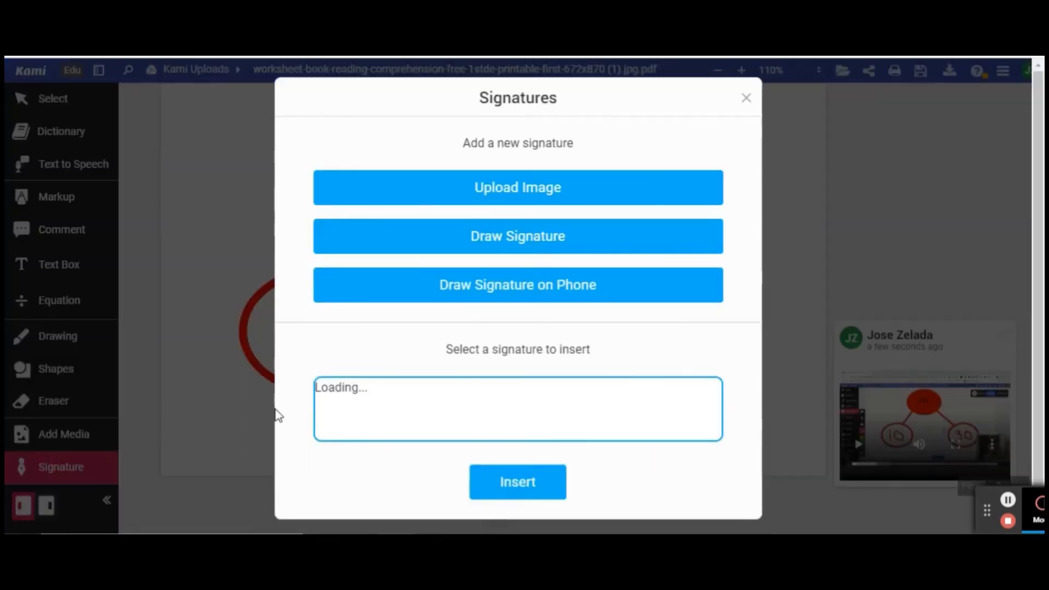
click(696, 413)
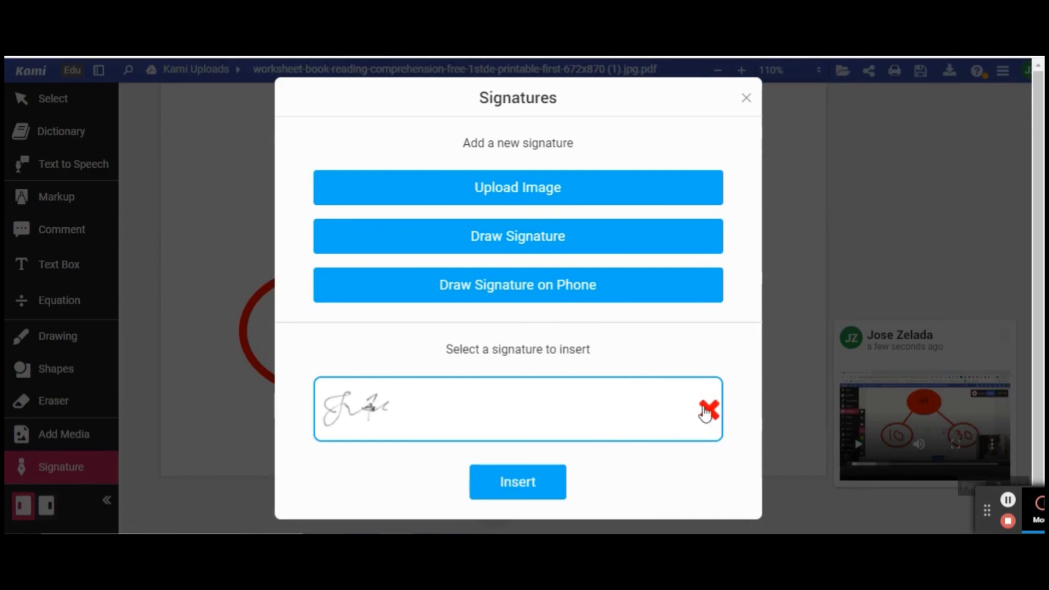
click(705, 411)
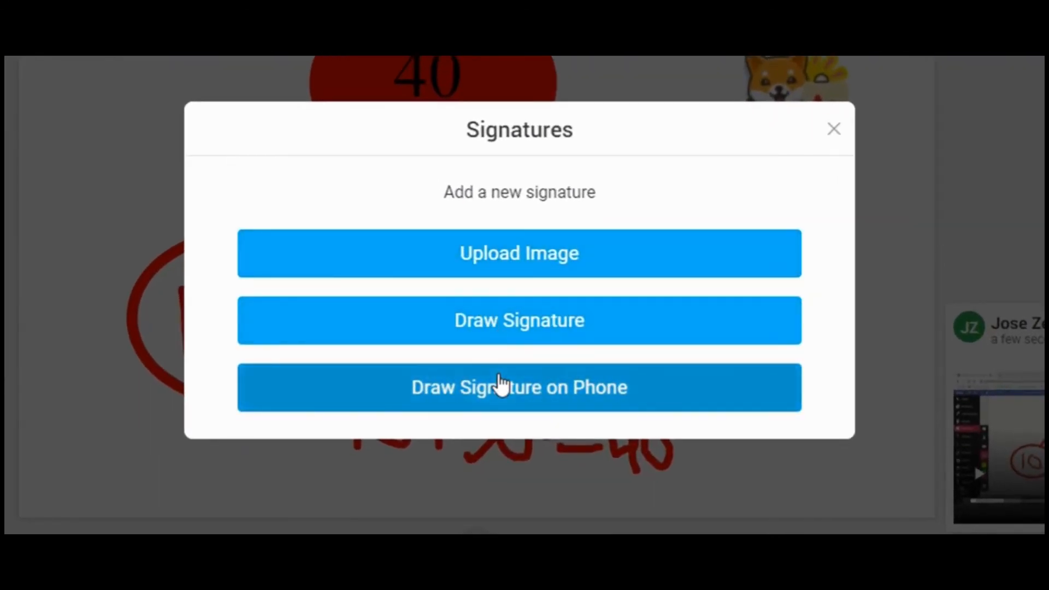
Step: Draw a new cursive signature by hand and upload it to the saved signatures
click(551, 330)
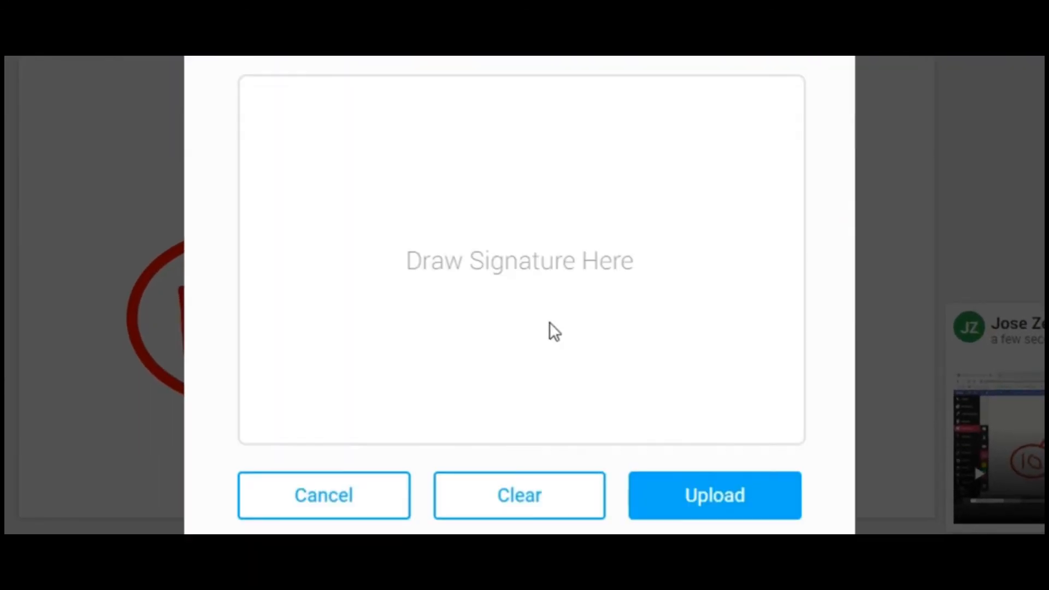
drag(389, 290, 430, 176)
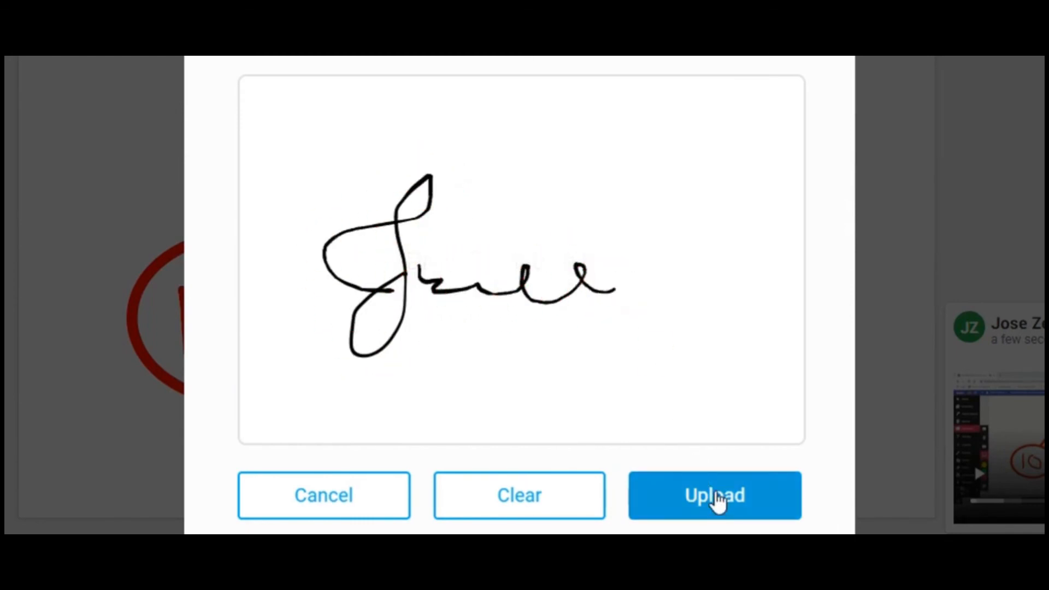
click(714, 497)
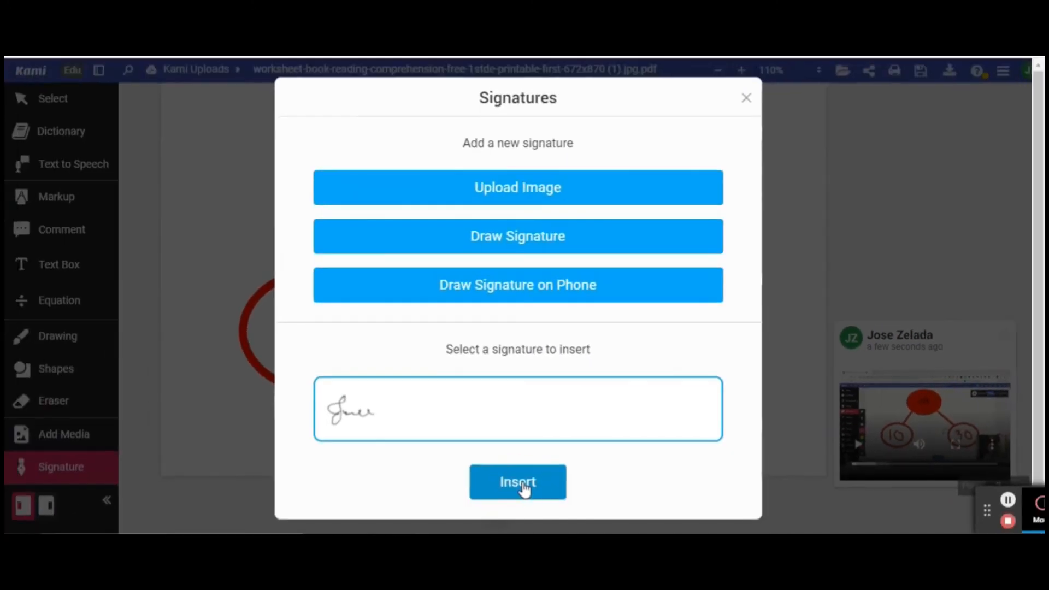
Step: Insert the new signature in the blank area above the ellipse containing 10, enlarging and repositioning it there
click(511, 521)
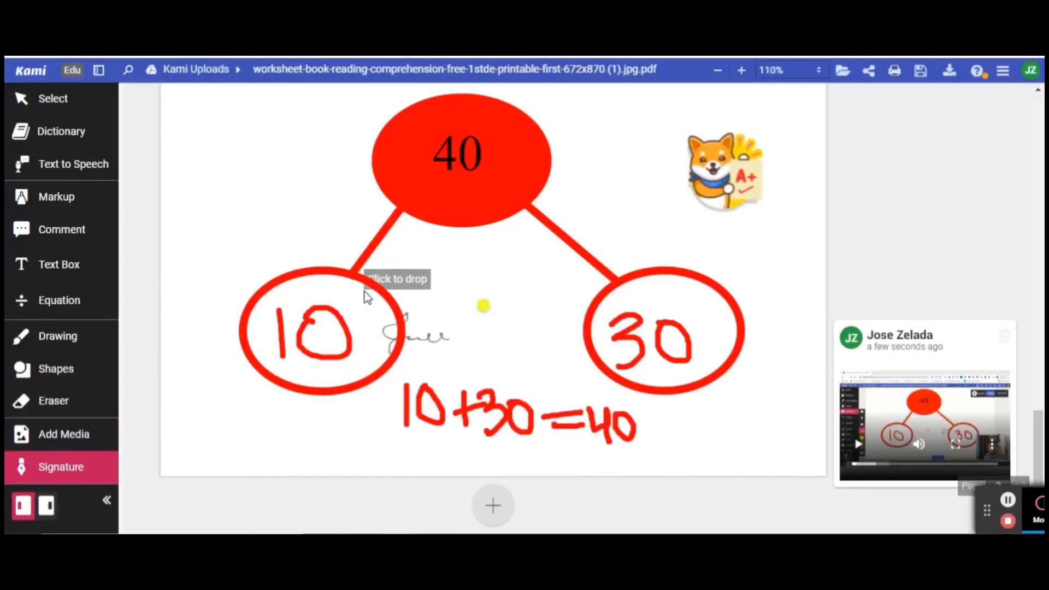
click(268, 185)
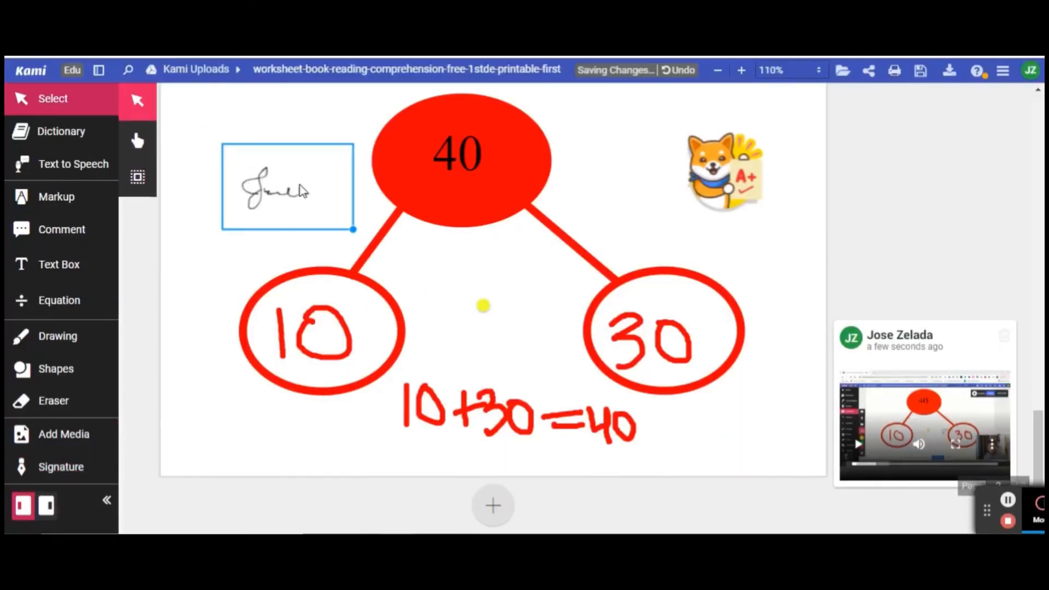
mouse_move(352, 228)
mouse_down()
mouse_move(415, 306)
mouse_move(347, 224)
mouse_move(419, 273)
mouse_up()
mouse_move(305, 213)
mouse_down()
mouse_move(295, 219)
mouse_move(267, 176)
mouse_up()
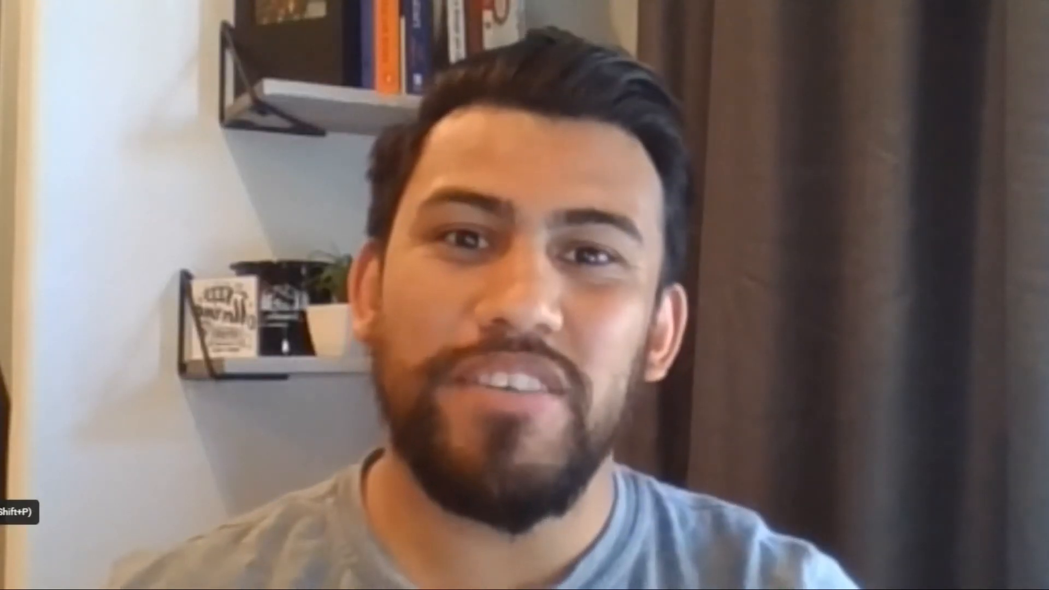